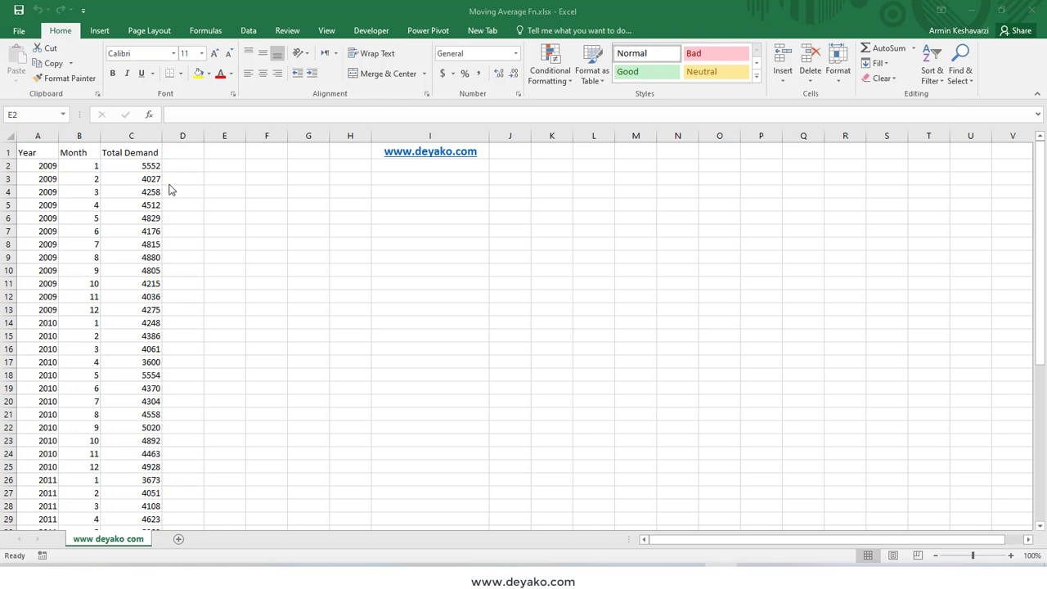
Confirm in Excel Options > Add-ins that Analysis ToolPak is enabled, closing without changes.
left_click(248, 31)
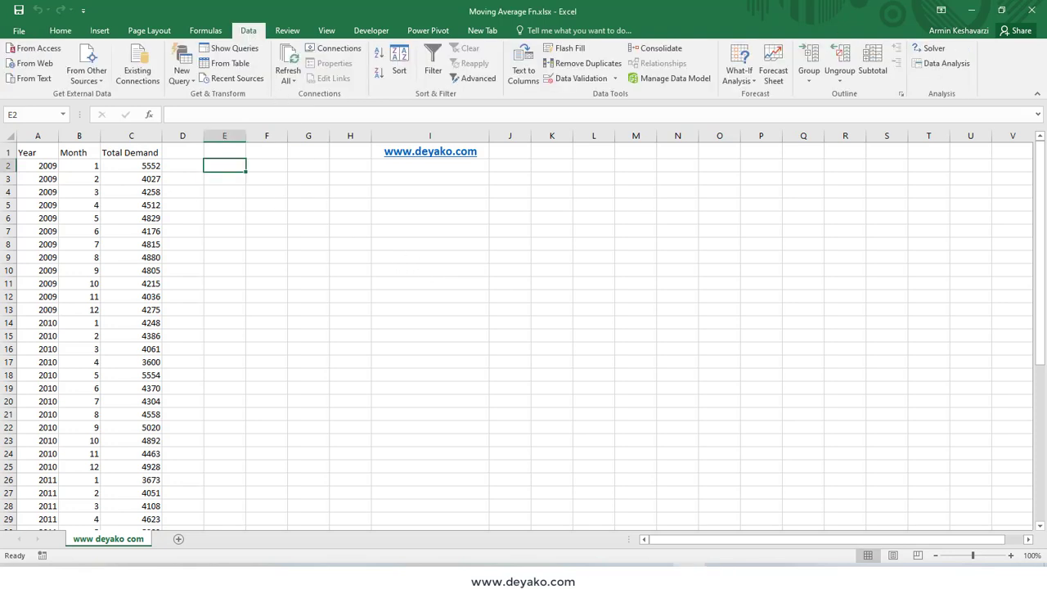
left_click(954, 65)
left_click(15, 33)
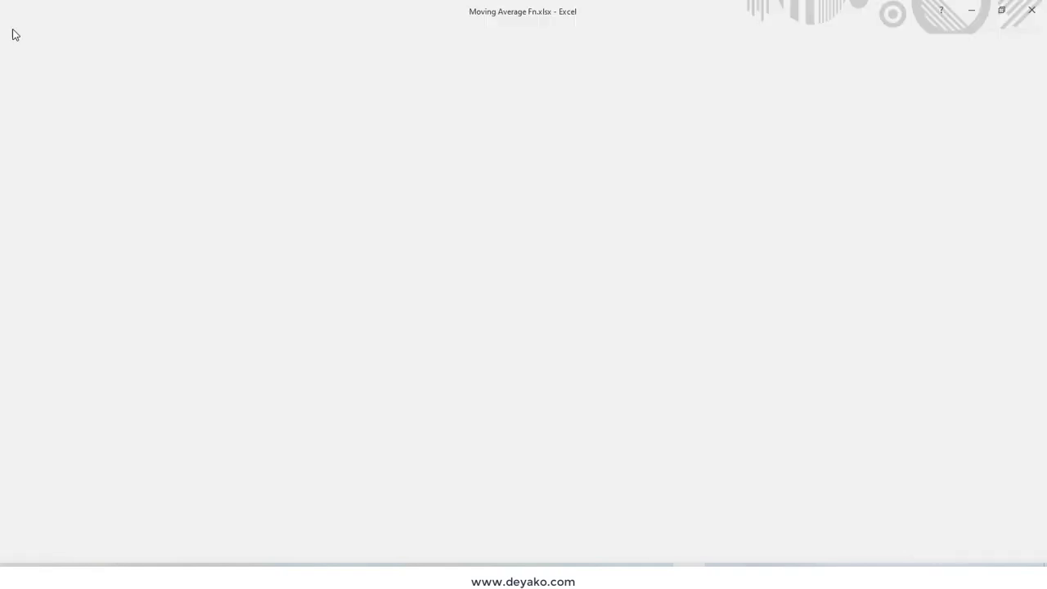
left_click(33, 360)
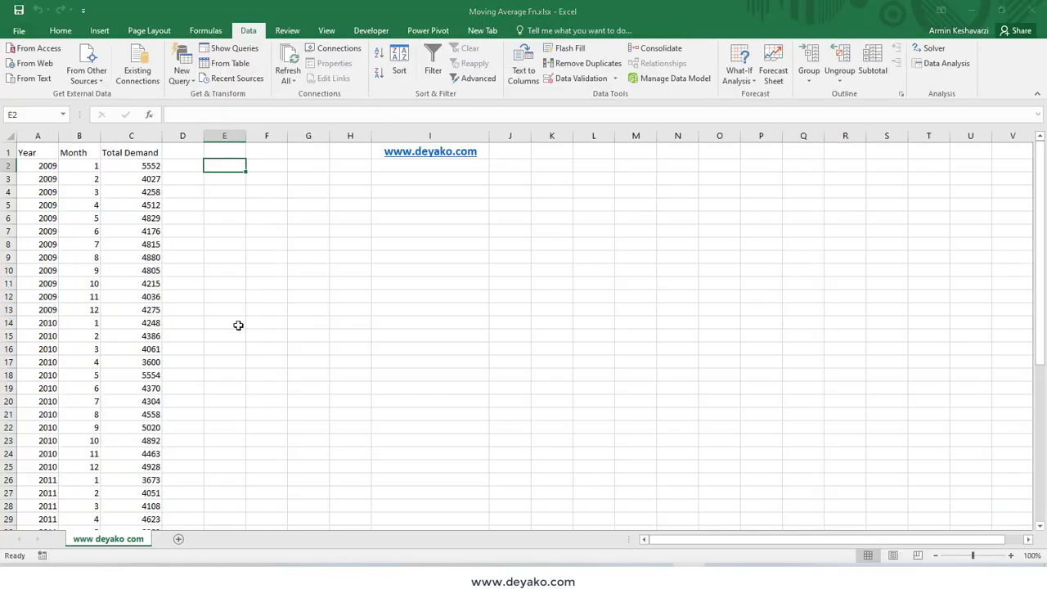
left_click(296, 239)
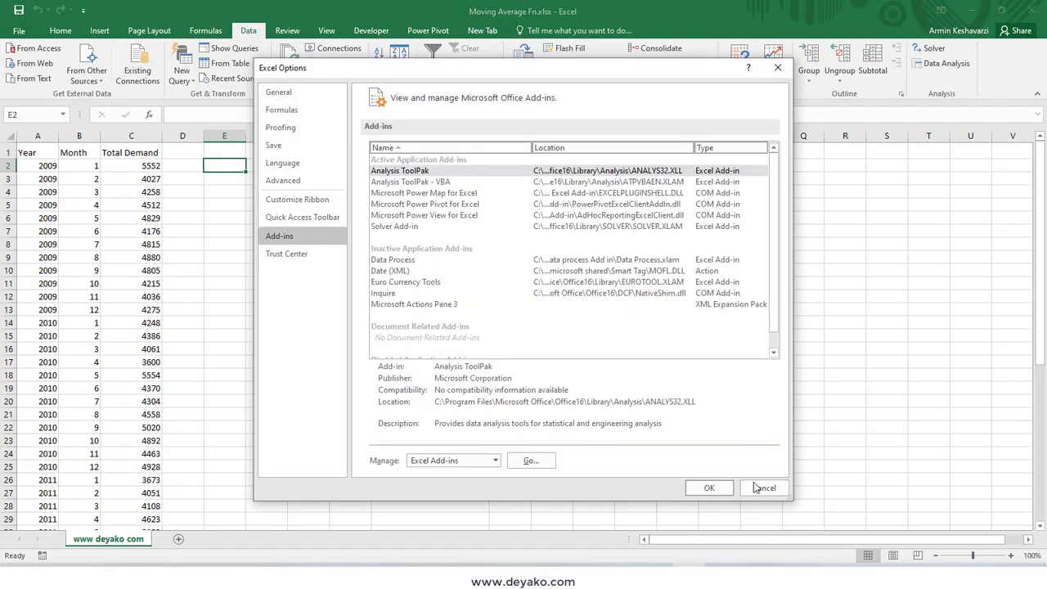
left_click(546, 460)
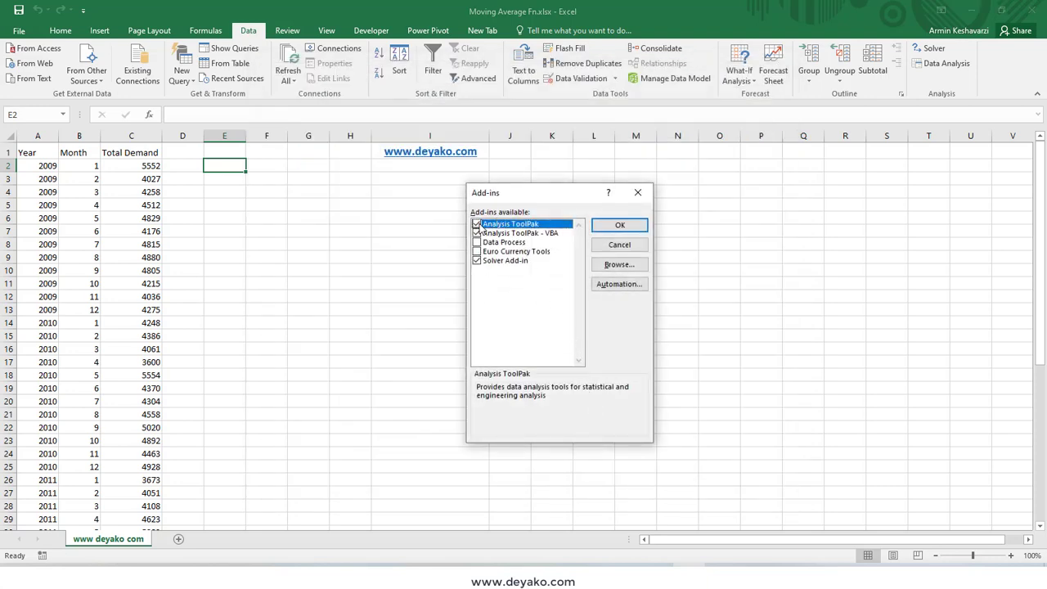
left_click(638, 193)
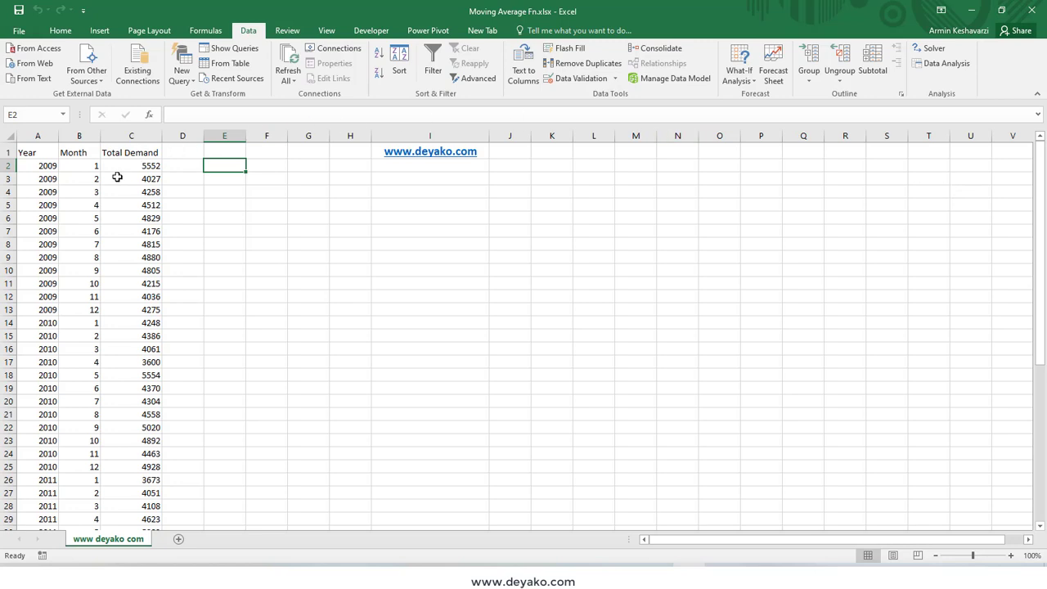
Start a new row 50 with year 2013 and month 1.
scroll(122, 234, "down", 3)
scroll(123, 234, "down", 5)
scroll(131, 246, "down", 3)
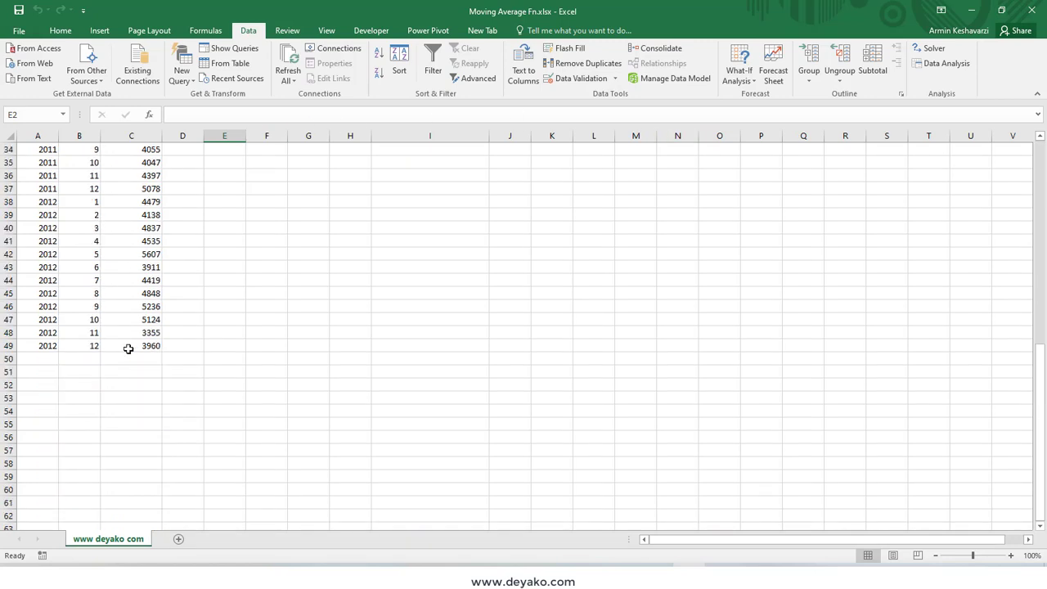
left_click(39, 358)
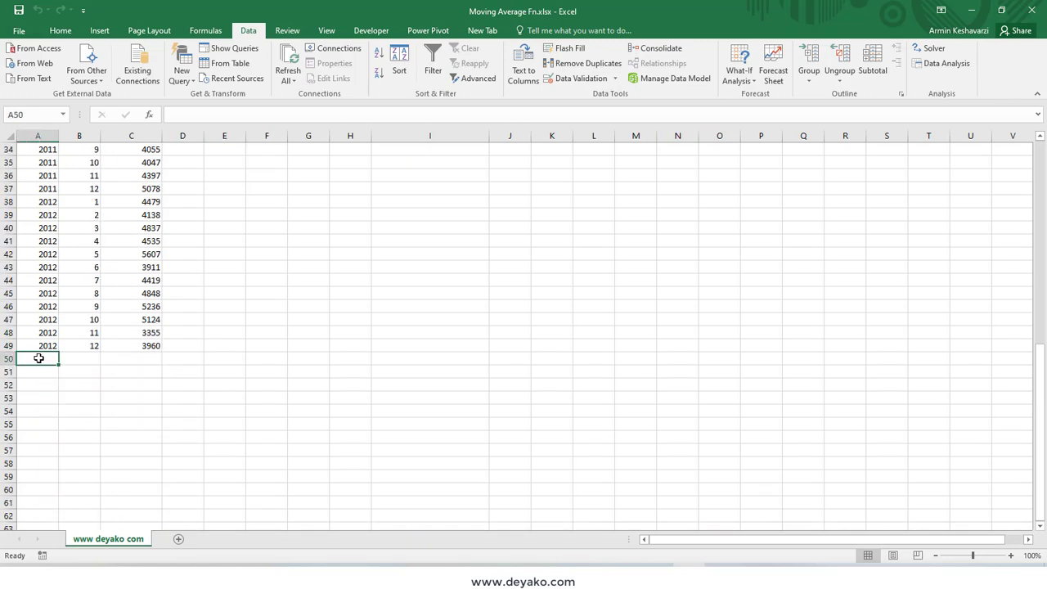
type("2013")
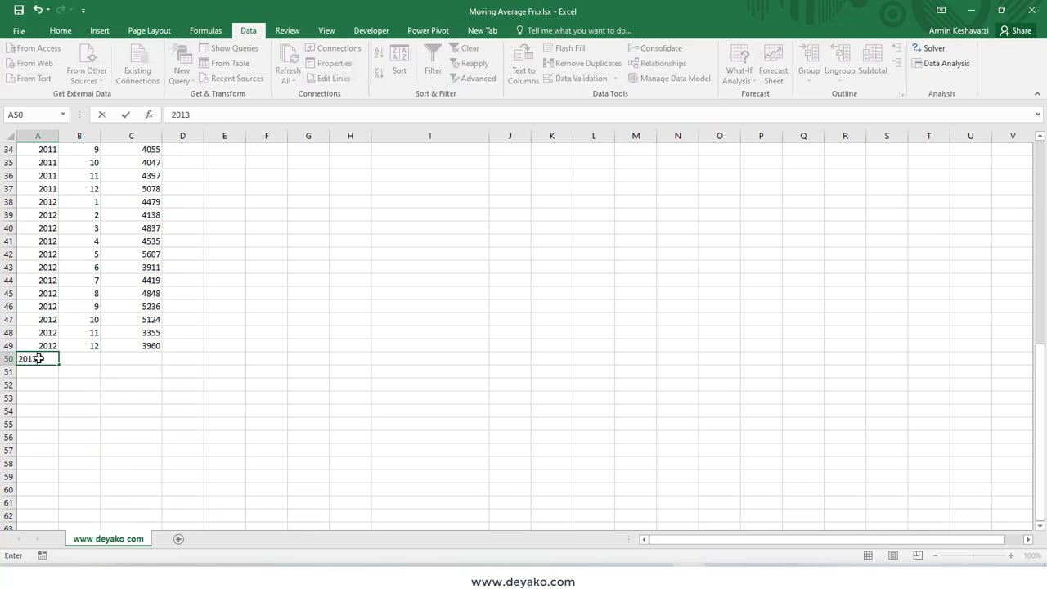
key("Tab")
type("1")
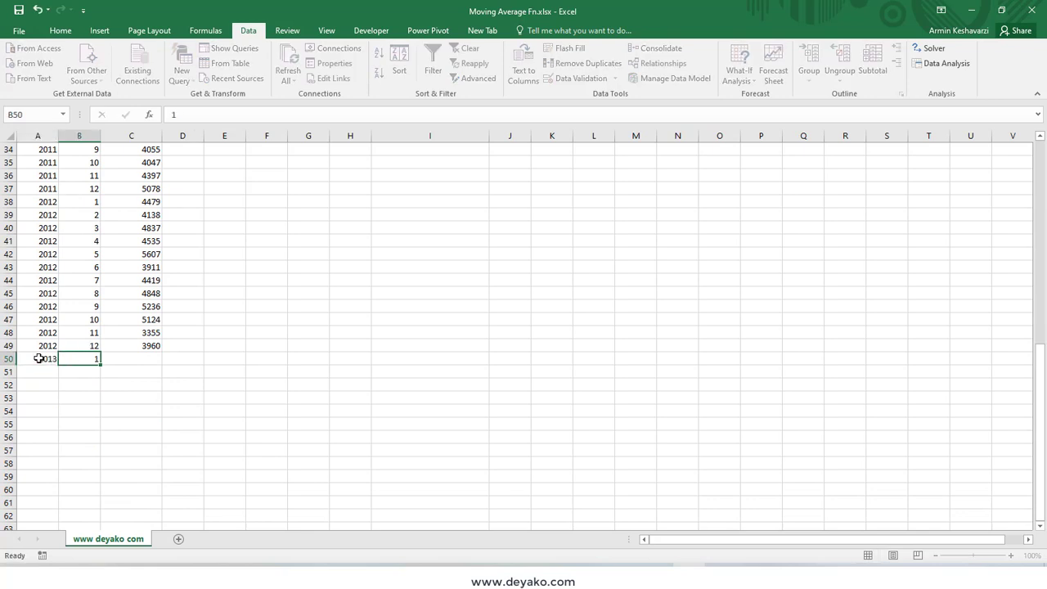
key("Tab")
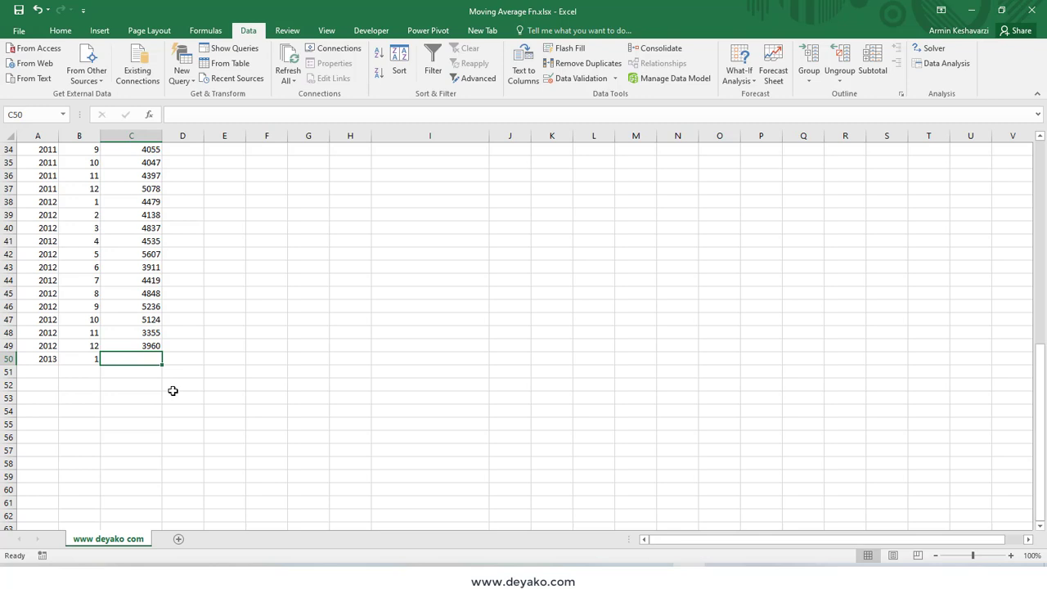
scroll(173, 391, "up", 2)
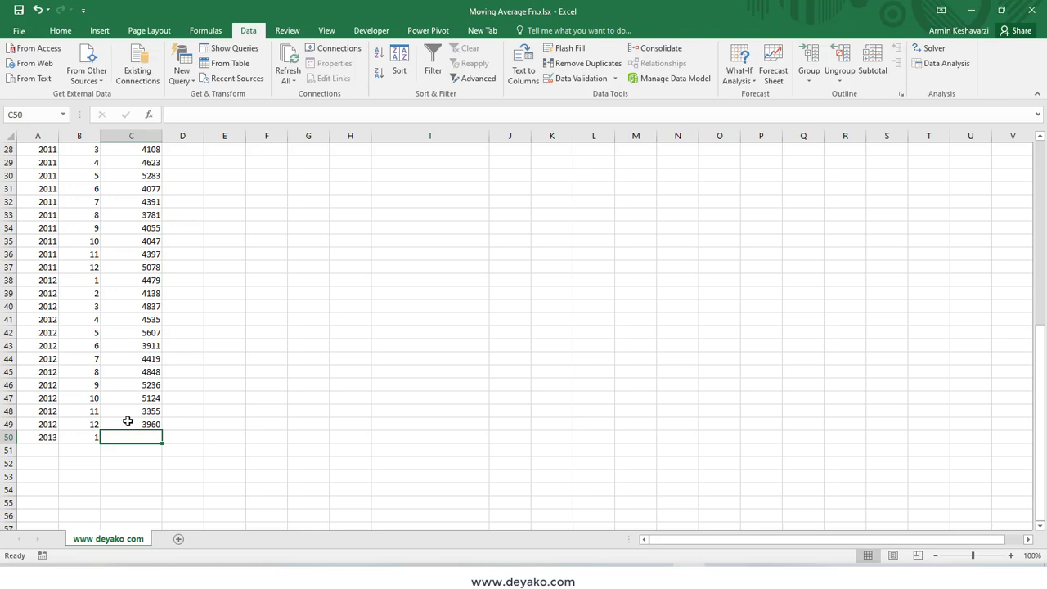
left_click(137, 423)
mouse_move(137, 422)
left_mouse_down()
mouse_move(136, 78)
mouse_move(135, 544)
mouse_move(128, 431)
left_mouse_up()
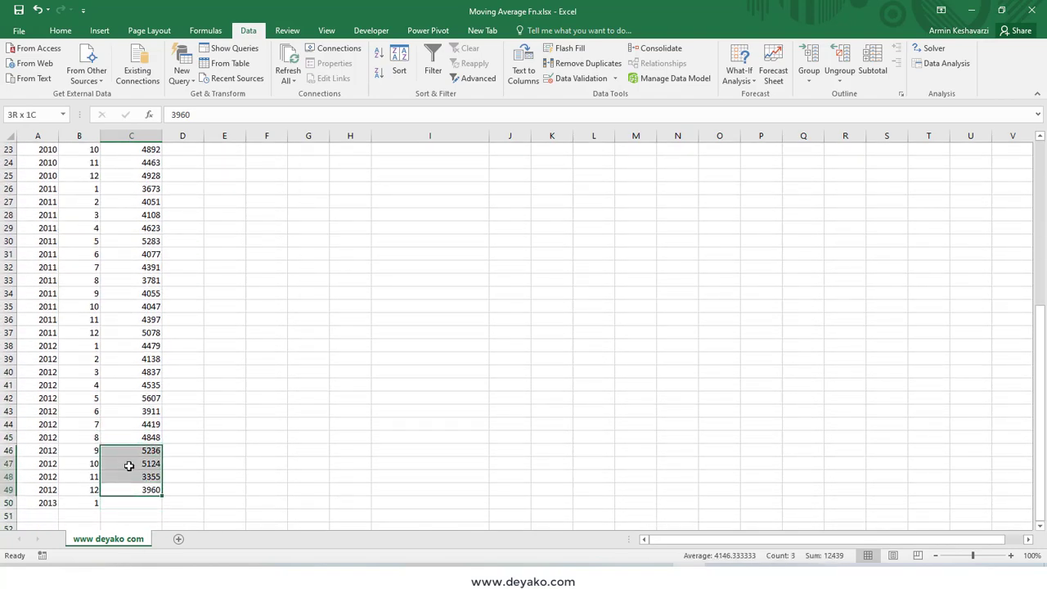
left_click_drag(128, 431, 130, 454)
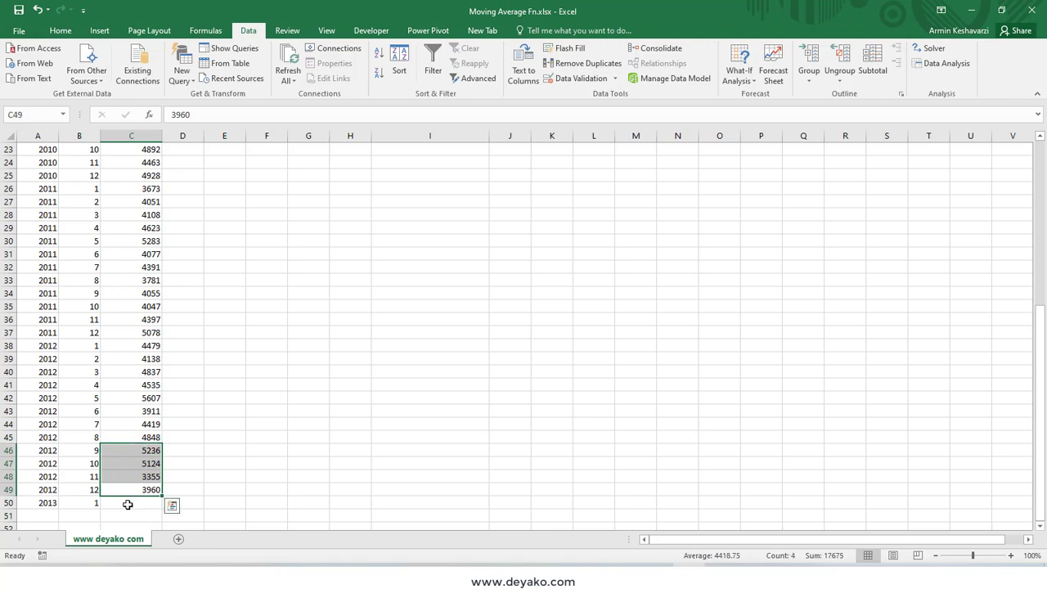
left_click(128, 503)
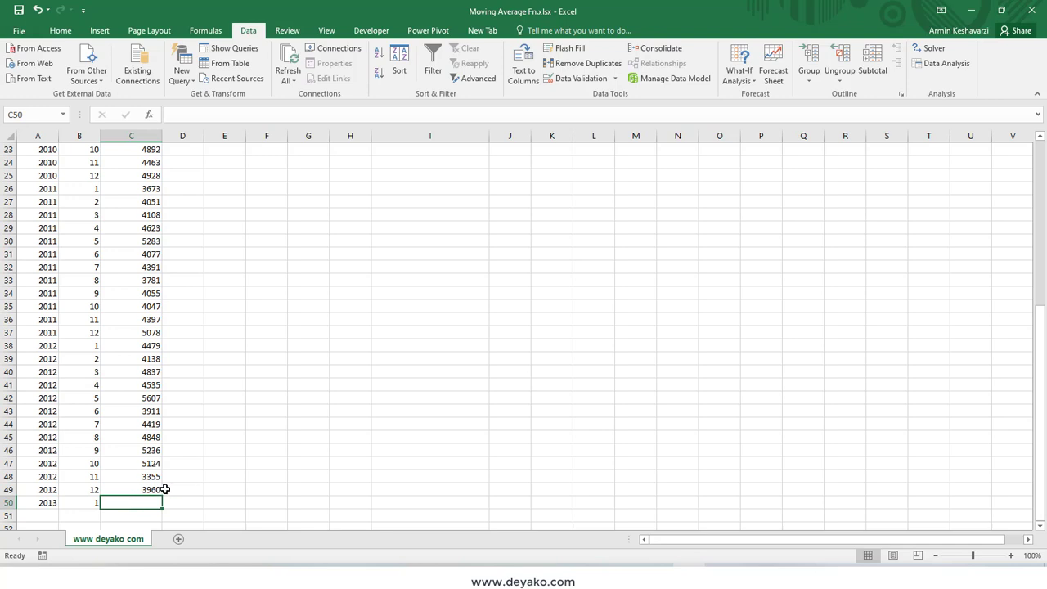
mouse_move(162, 489)
left_mouse_down()
mouse_move(152, 365)
mouse_move(152, 400)
left_mouse_up()
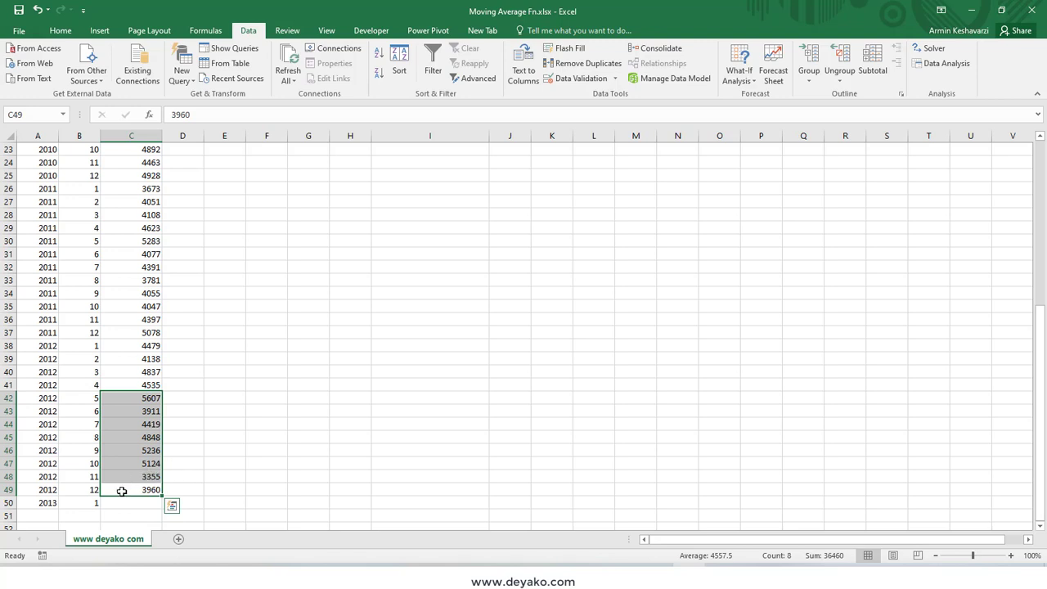
left_click(123, 501)
left_click(127, 492)
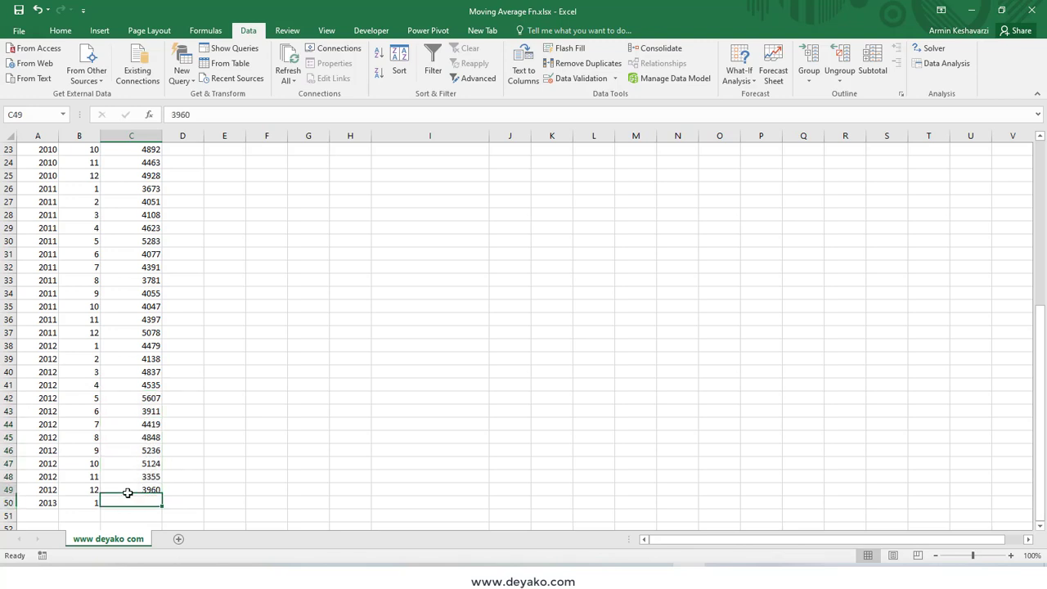
left_click(135, 506)
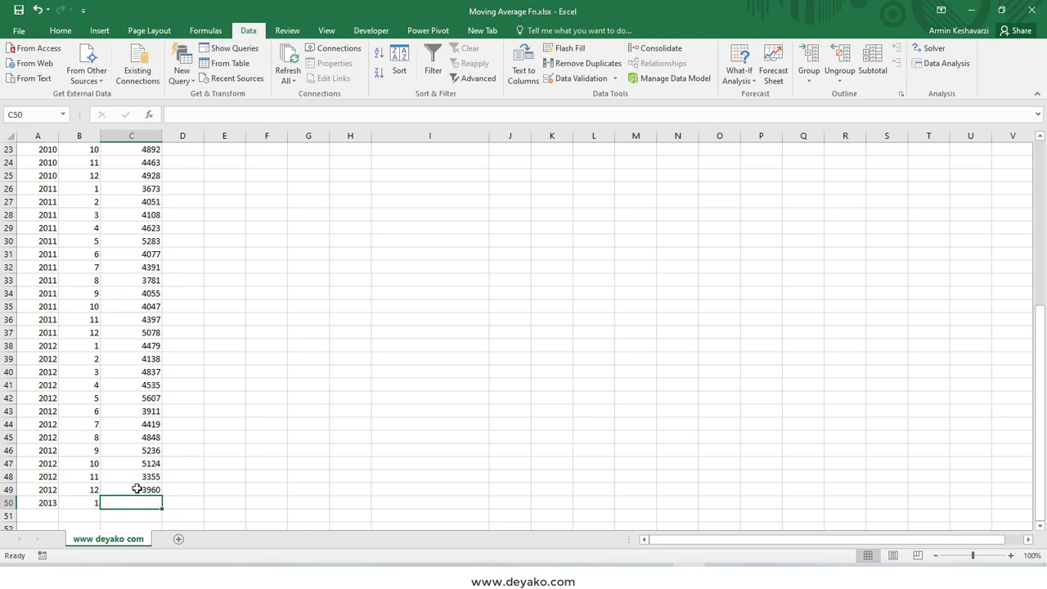
left_click(137, 488)
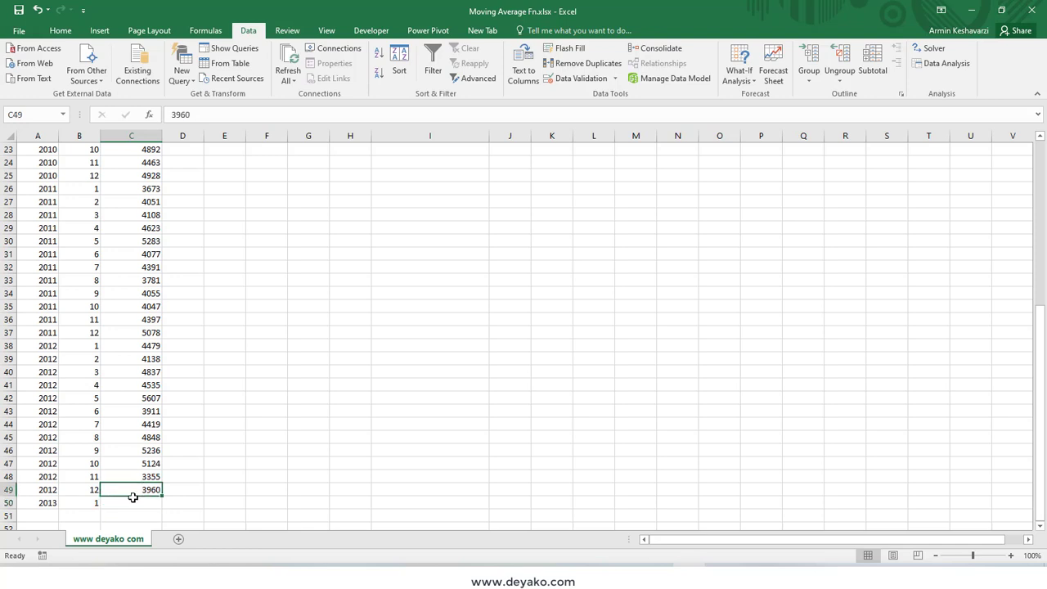
left_click(145, 503)
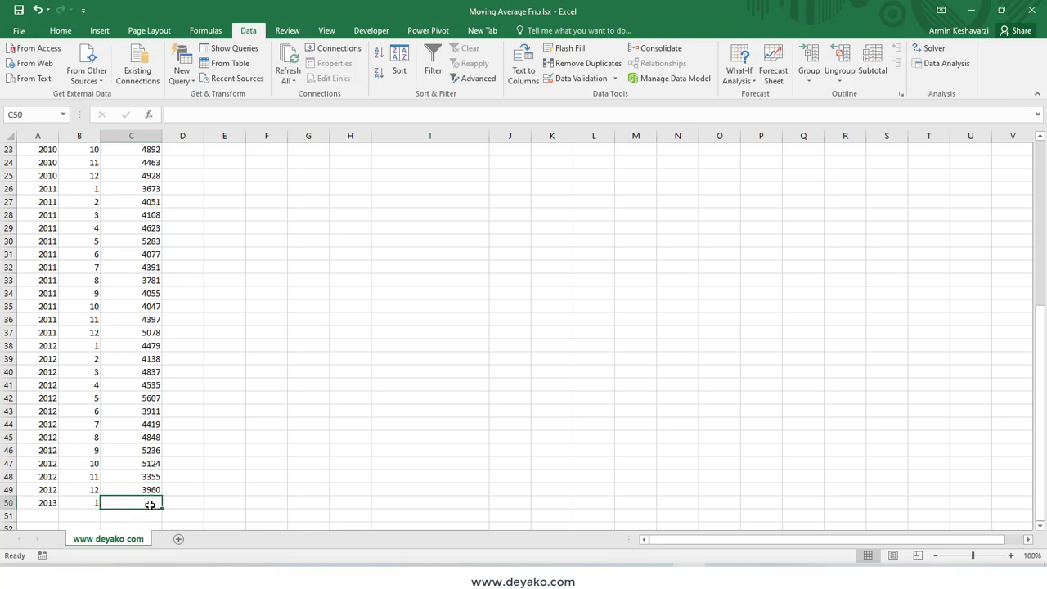
left_click_drag(143, 479, 143, 489)
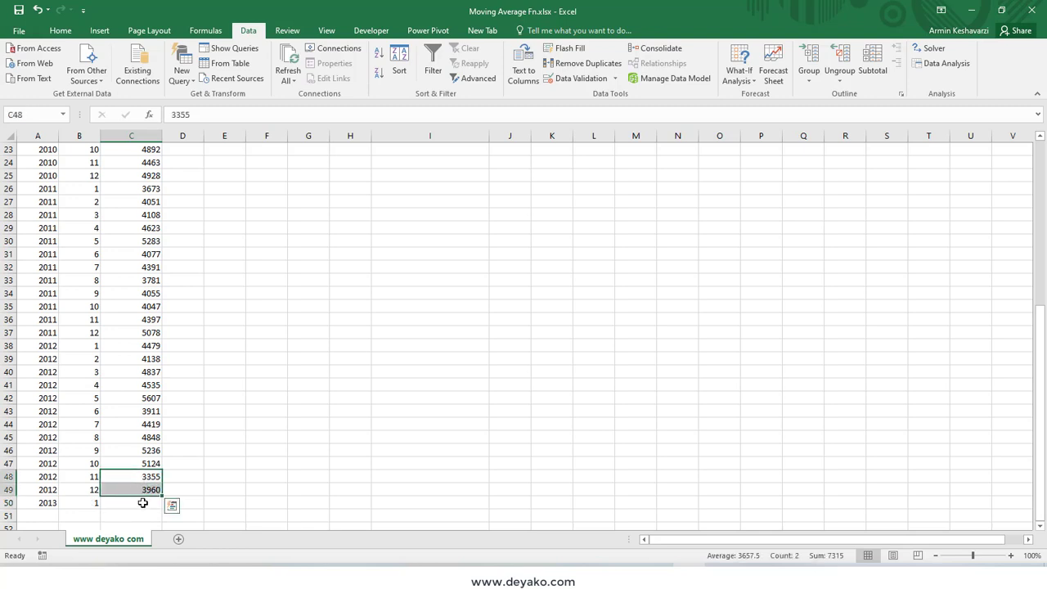
left_click(142, 503)
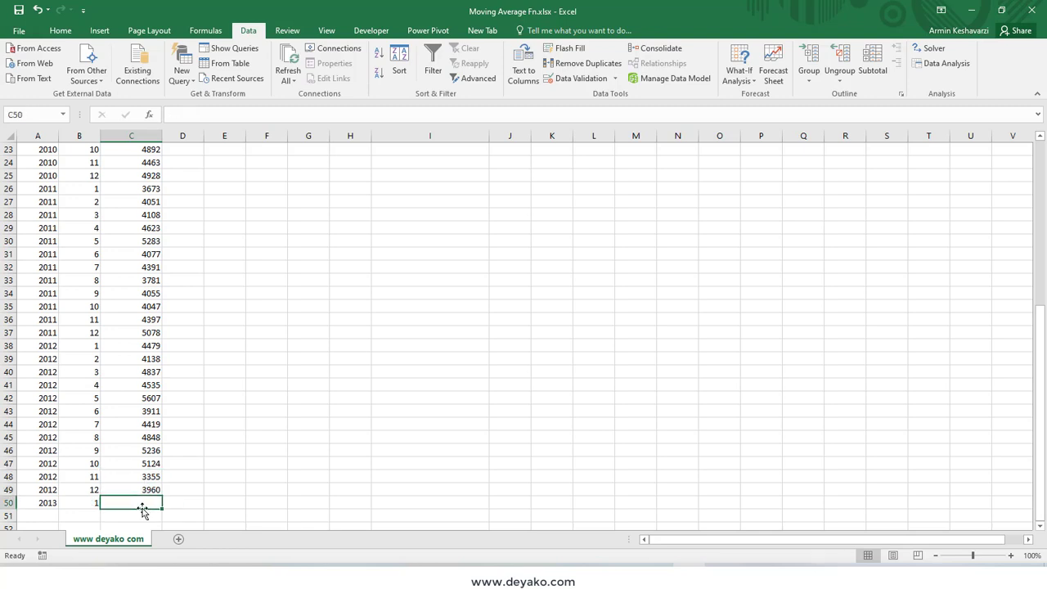
left_click(144, 463)
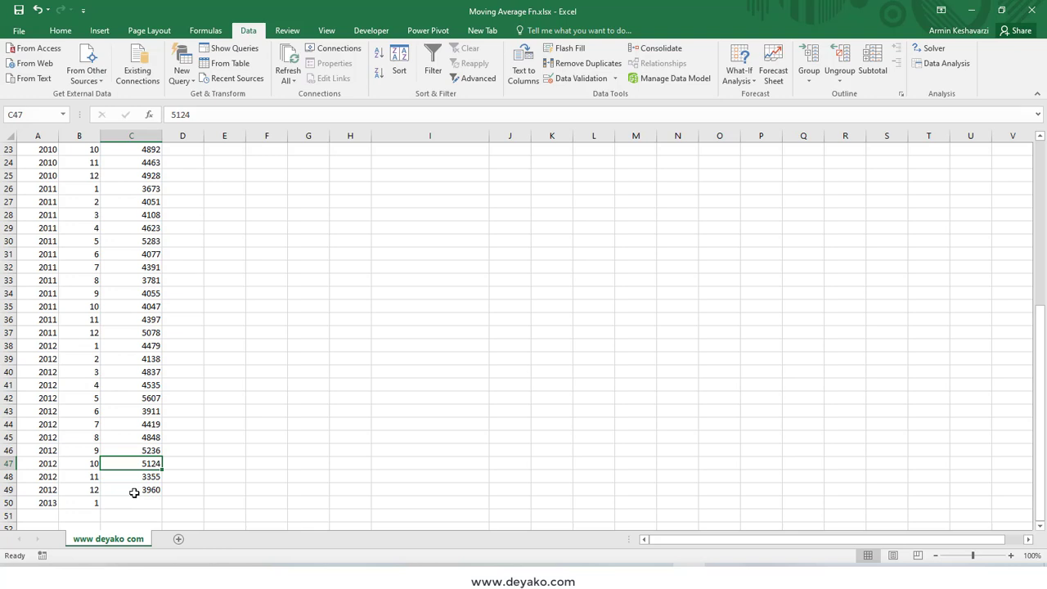
left_click(135, 507)
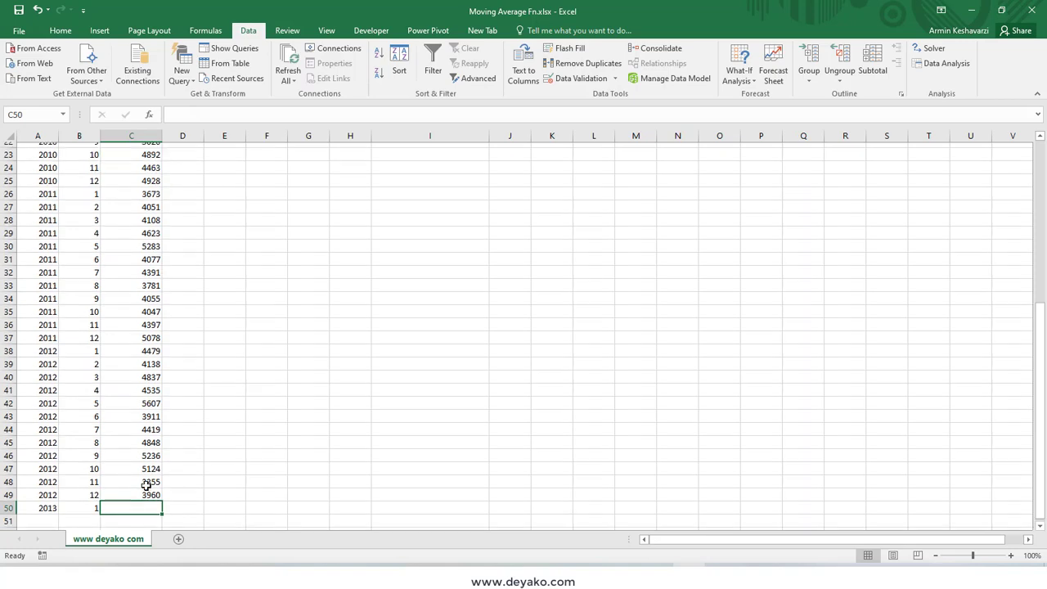
scroll(141, 482, "up", 8)
scroll(80, 237, "down", 4)
scroll(80, 237, "down", 7)
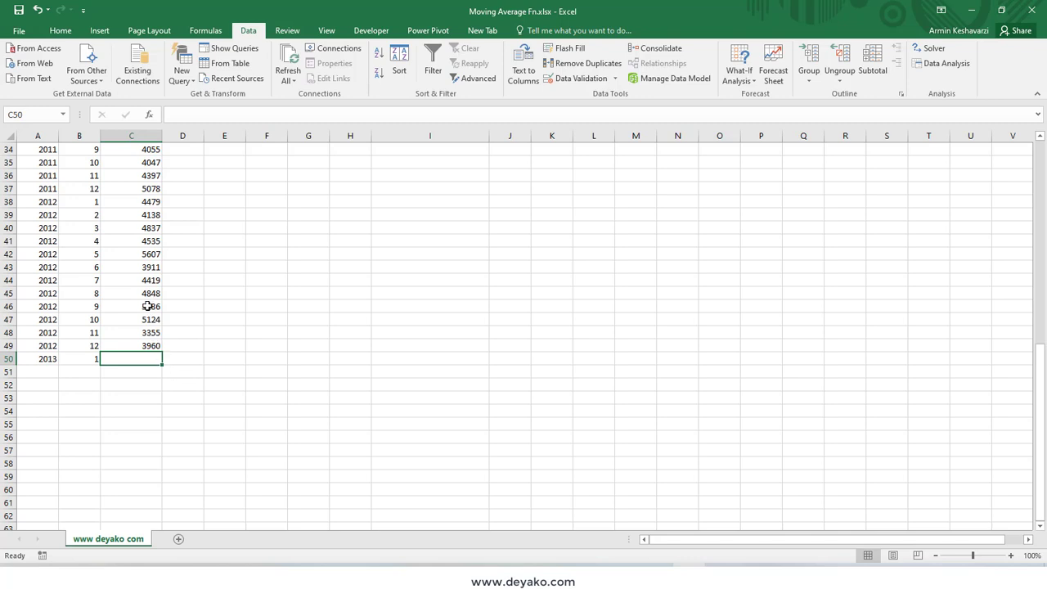
left_click_drag(146, 306, 148, 332)
left_click(144, 364)
Enter =AVERAGE(C46:C49) in C50, giving 4418.75, and check the formula.
type("=av")
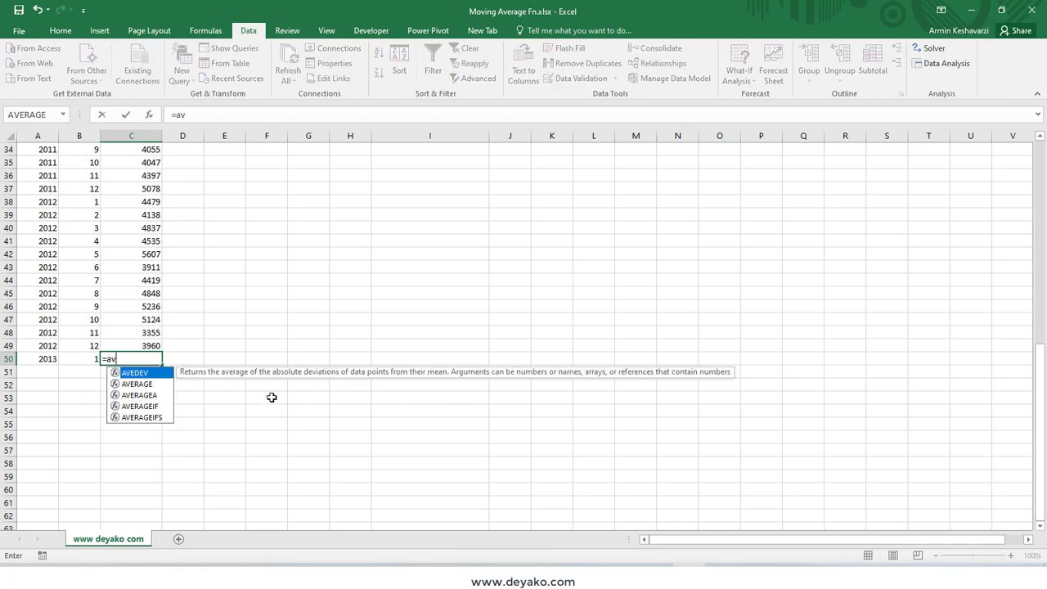
double_click(135, 382)
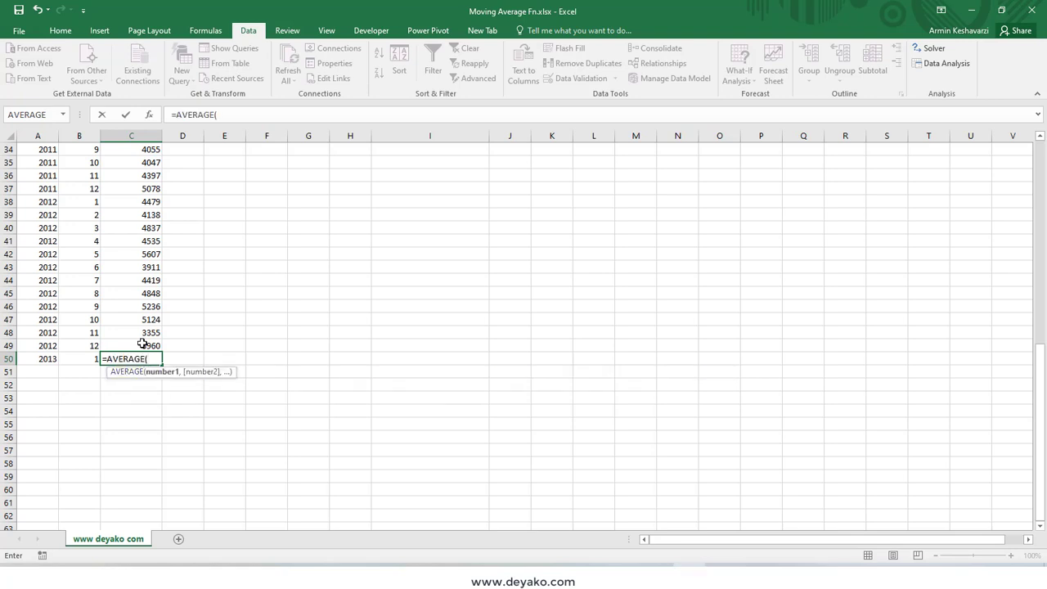
left_click_drag(142, 344, 143, 306)
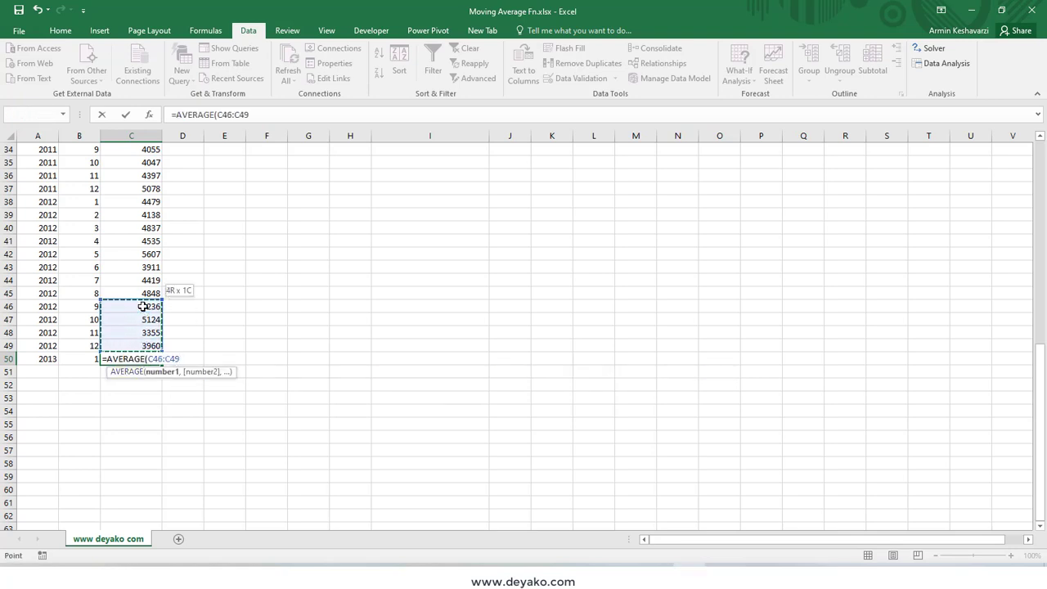
left_click_drag(143, 305, 144, 320)
type(")")
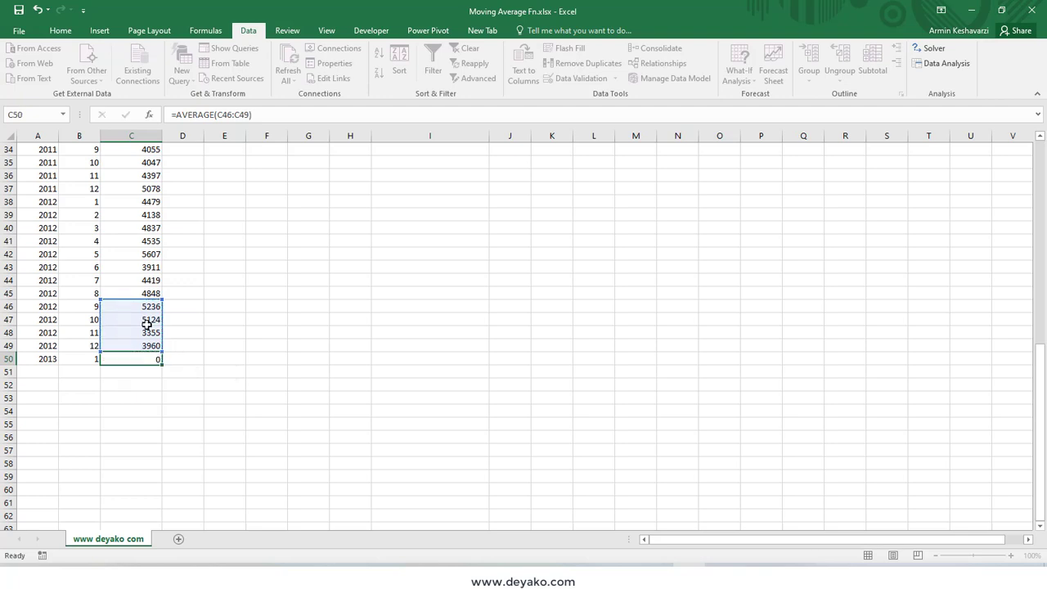
key("Return")
left_click(145, 359)
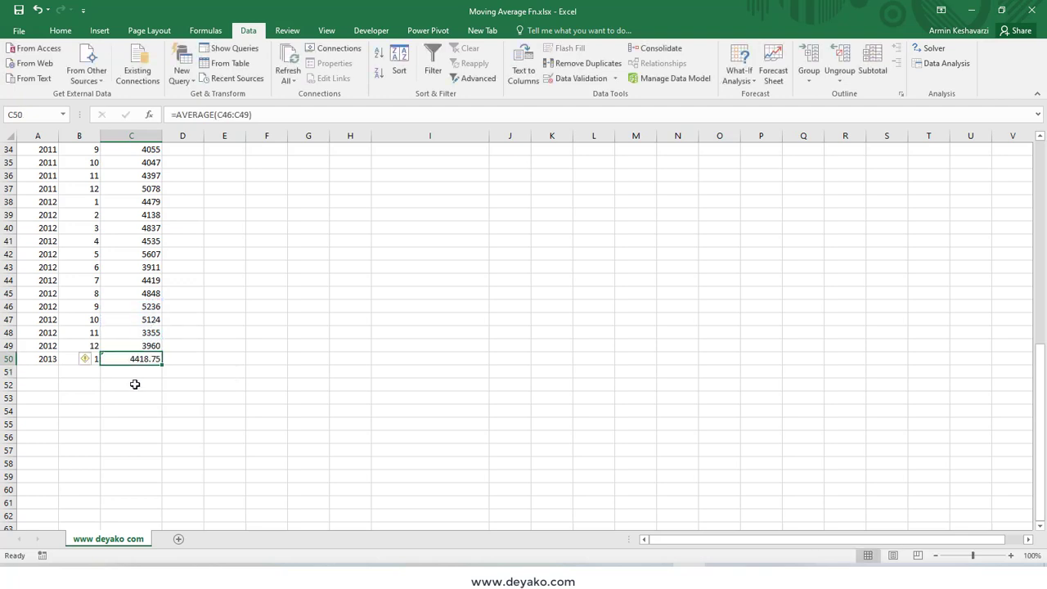
left_click(139, 381)
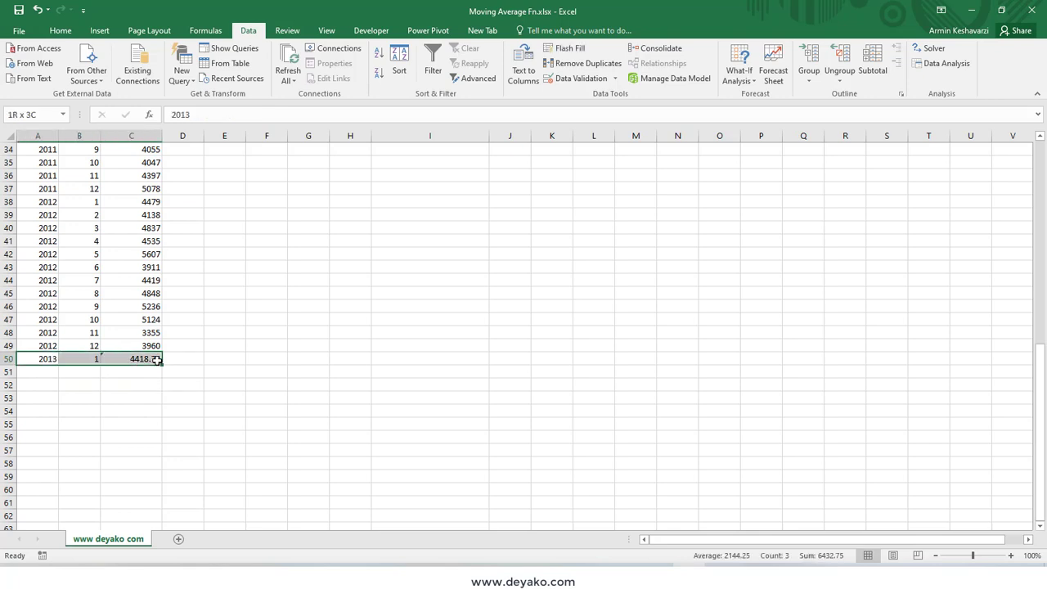
Delete the 2013 trial entries in A50:C50.
left_click_drag(157, 360, 157, 360)
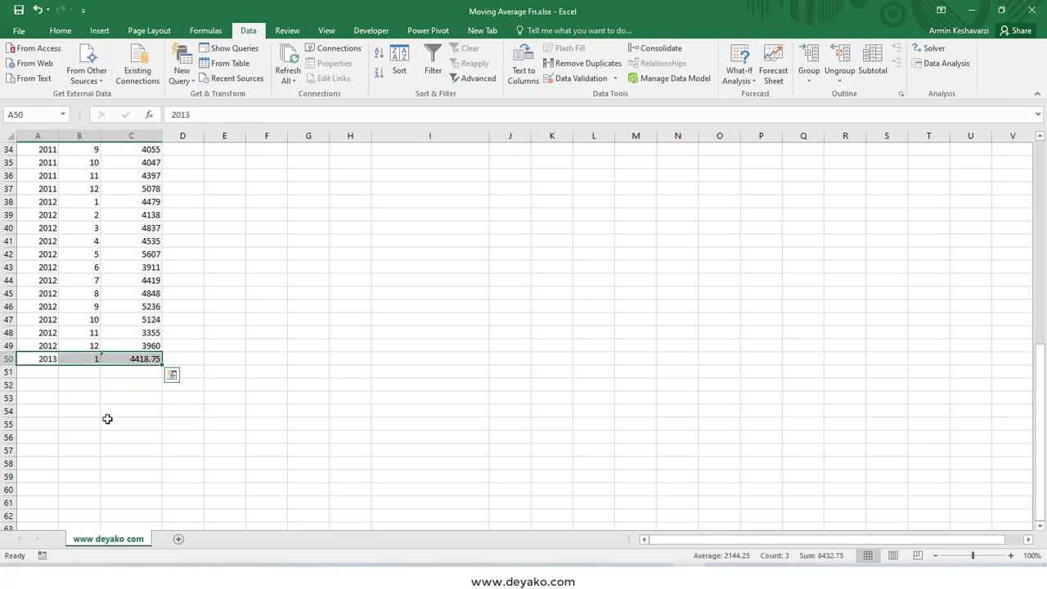
left_click(139, 361)
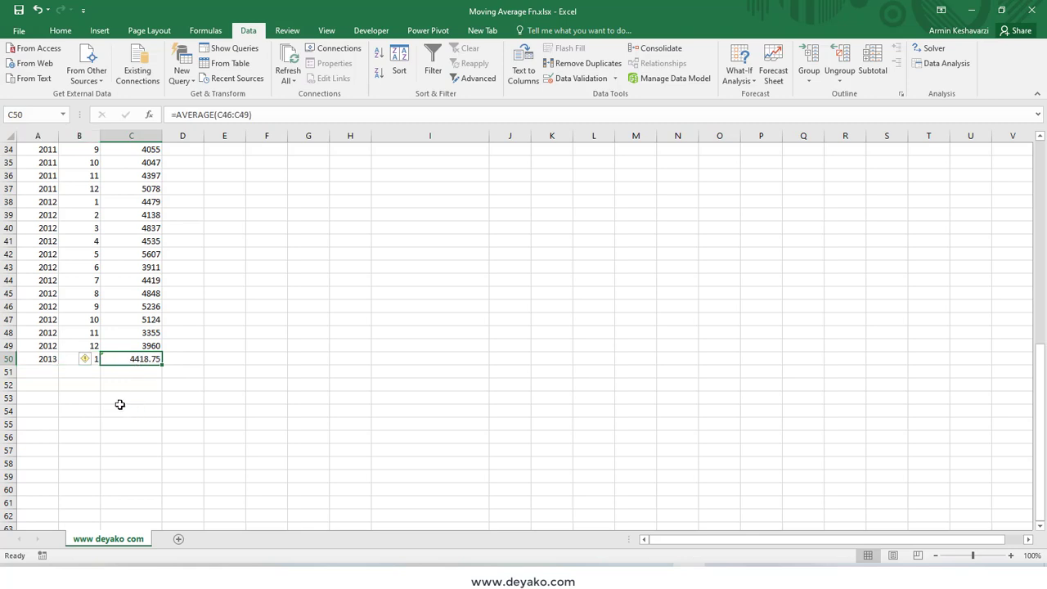
left_click_drag(24, 362, 157, 360)
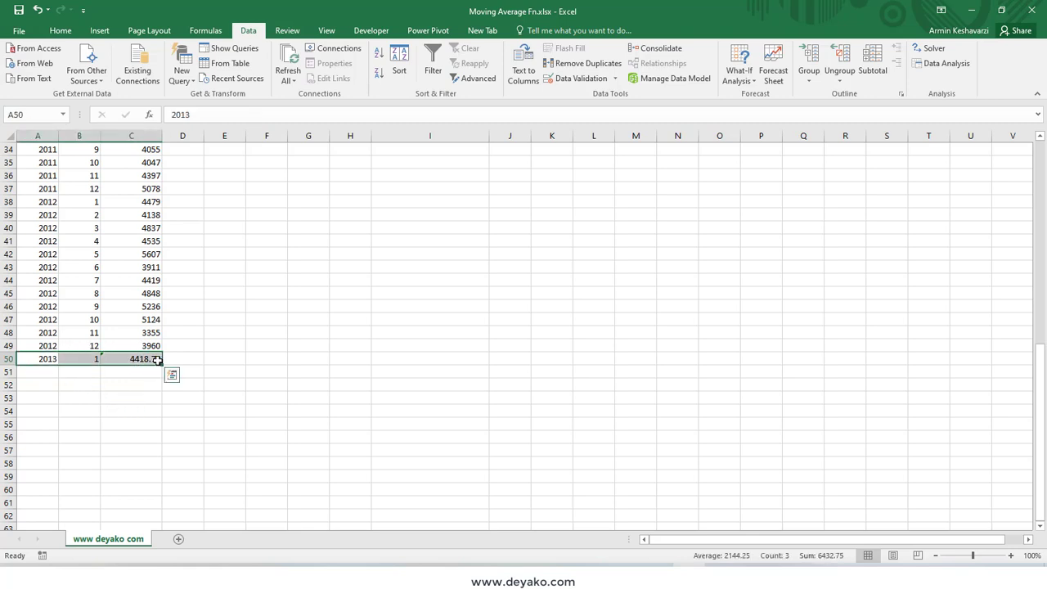
key("Delete")
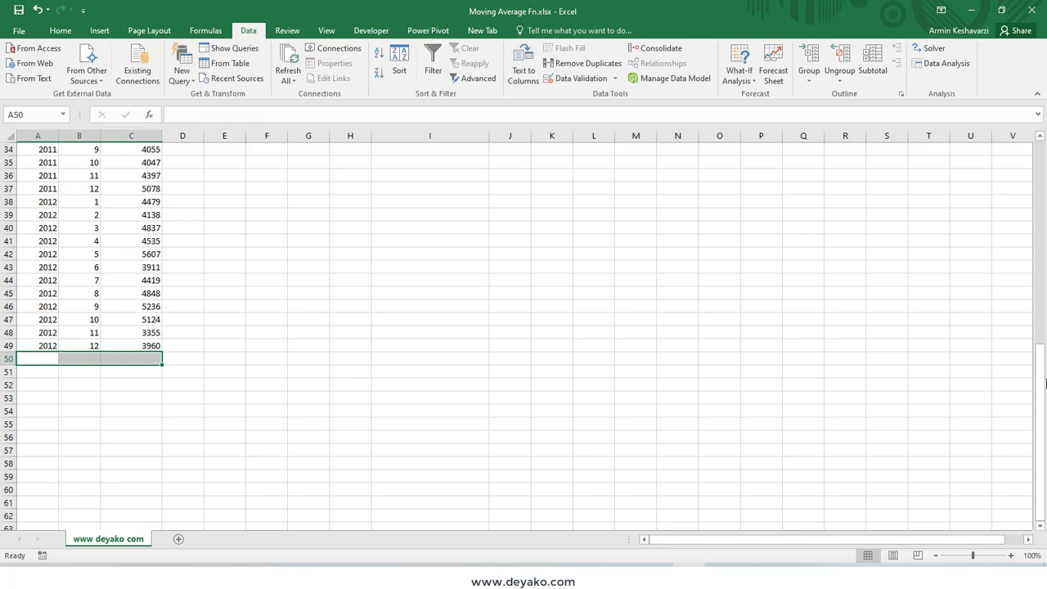
scroll(182, 388, "up", 3)
scroll(152, 368, "up", 7)
scroll(135, 373, "up", 1)
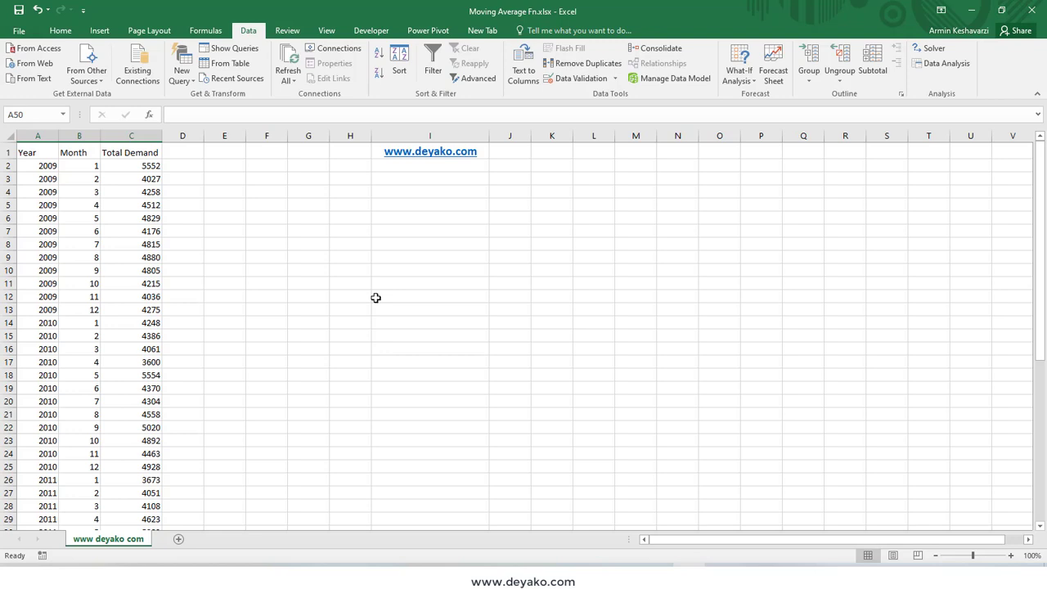
scroll(141, 218, "down", 3)
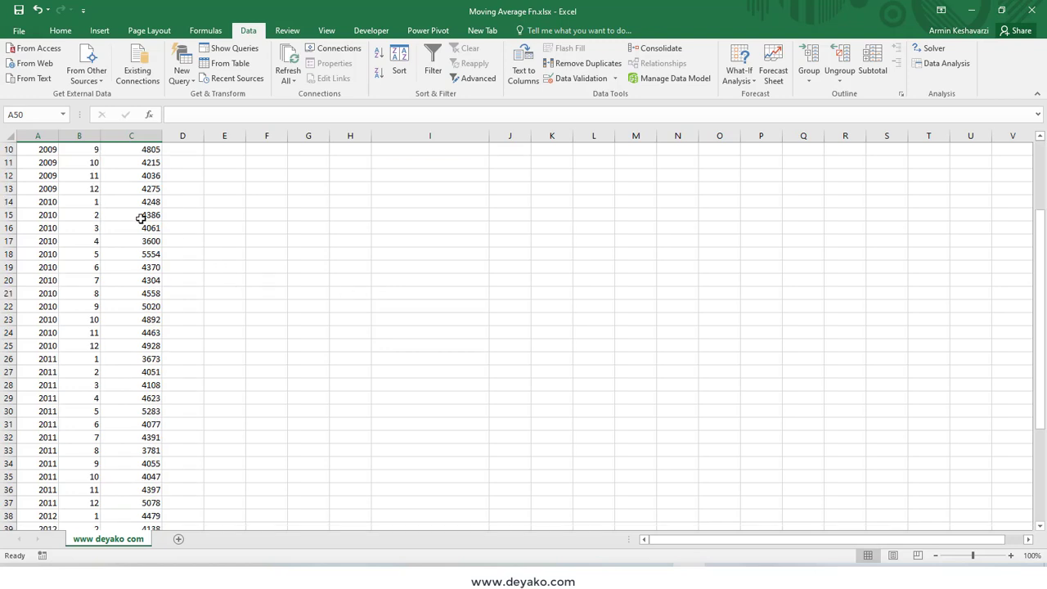
scroll(140, 218, "down", 7)
scroll(137, 273, "up", 2)
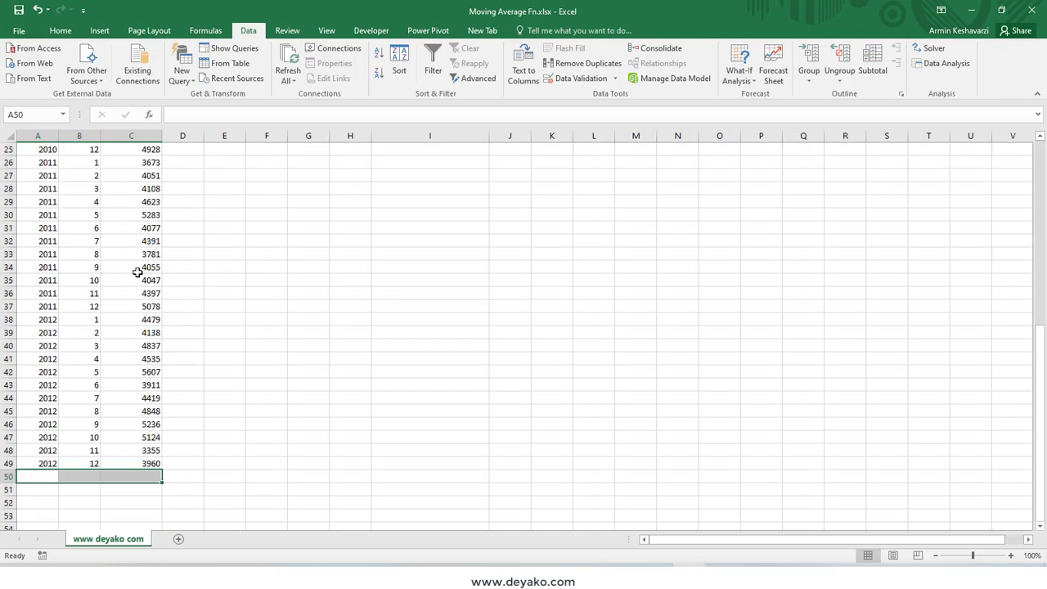
scroll(137, 272, "up", 8)
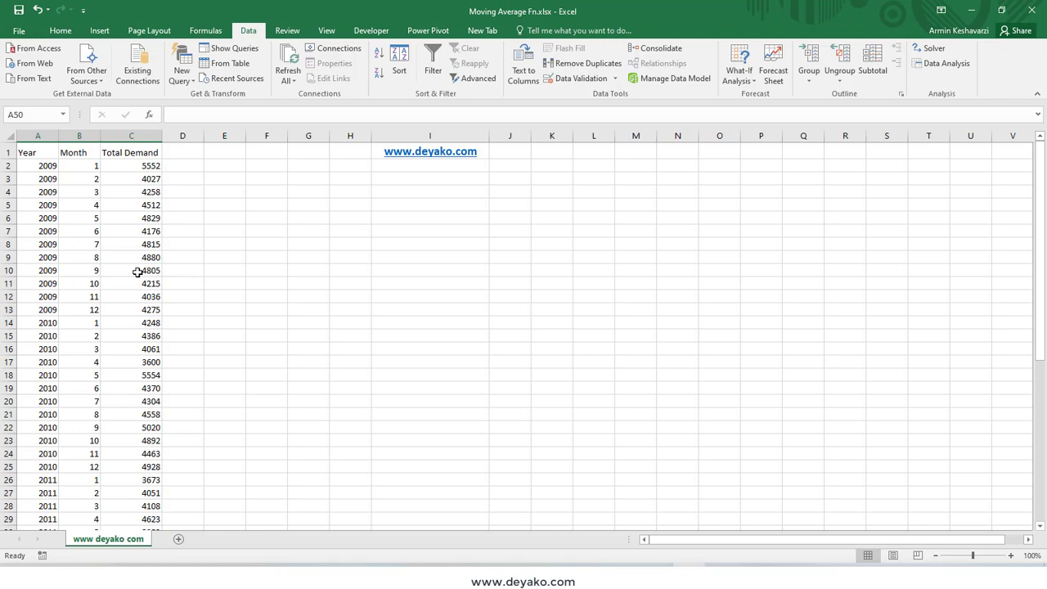
scroll(188, 294, "down", 3)
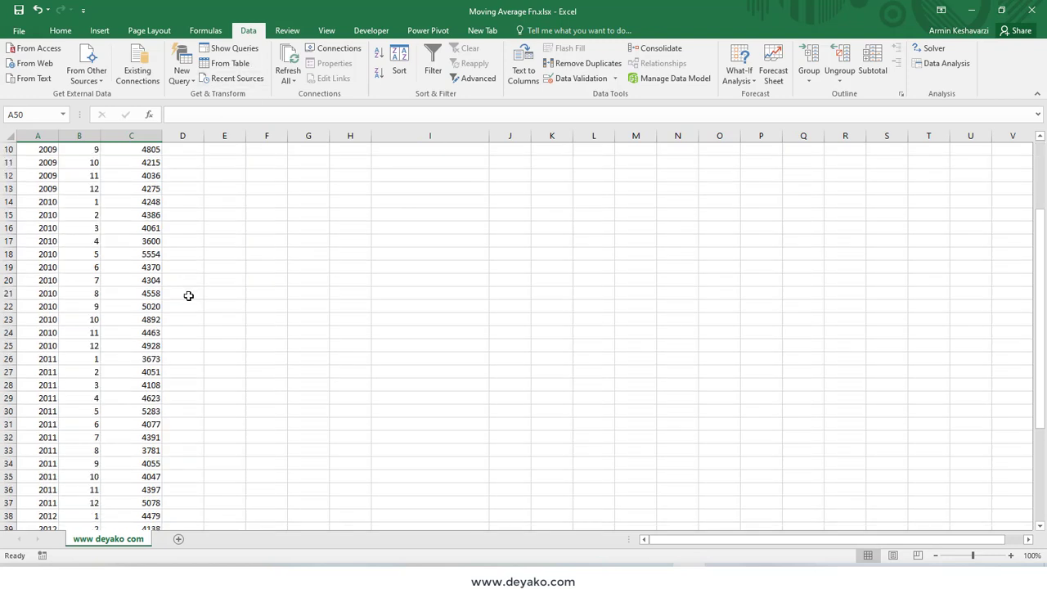
scroll(188, 295, "down", 7)
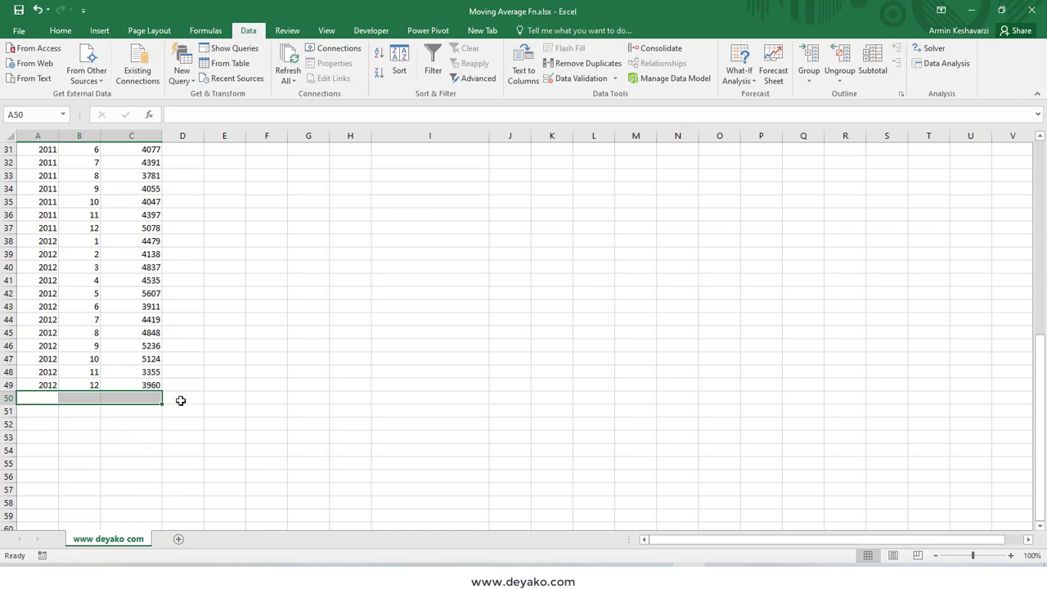
scroll(265, 379, "up", 3)
scroll(265, 379, "up", 2)
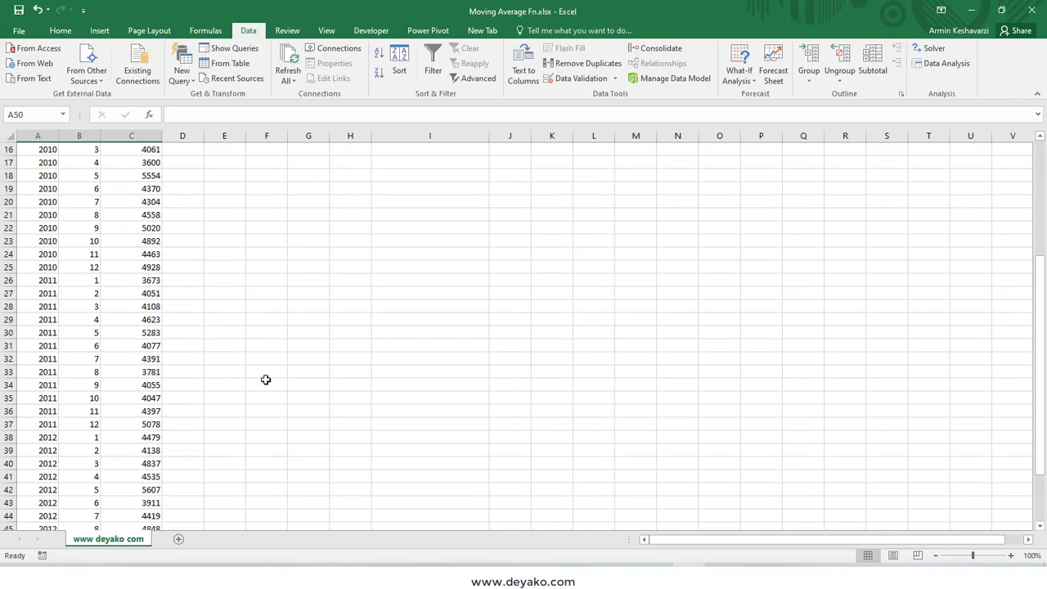
scroll(266, 379, "down", 2)
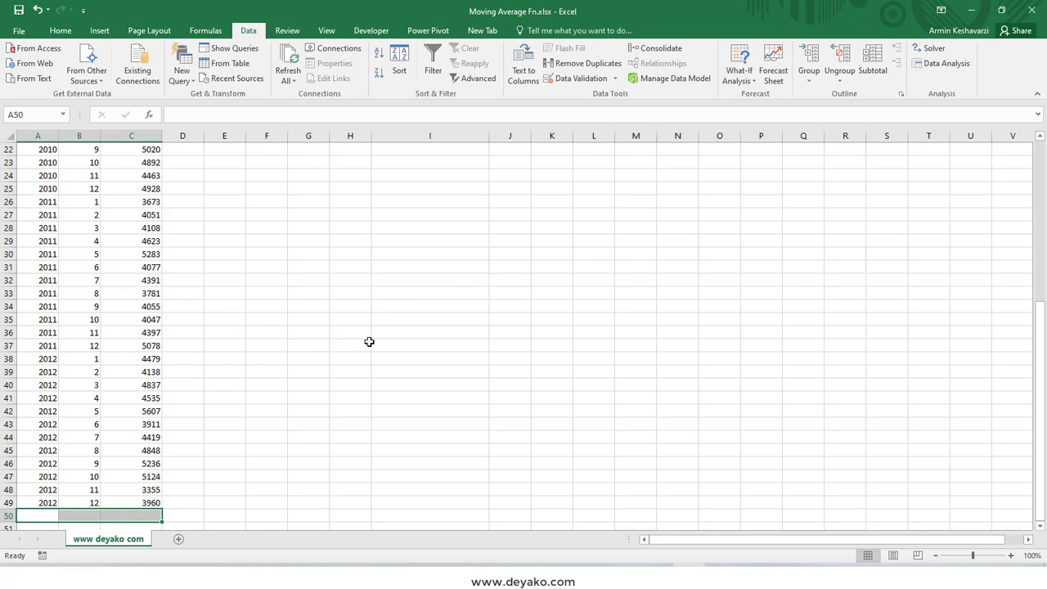
scroll(52, 206, "up", 4)
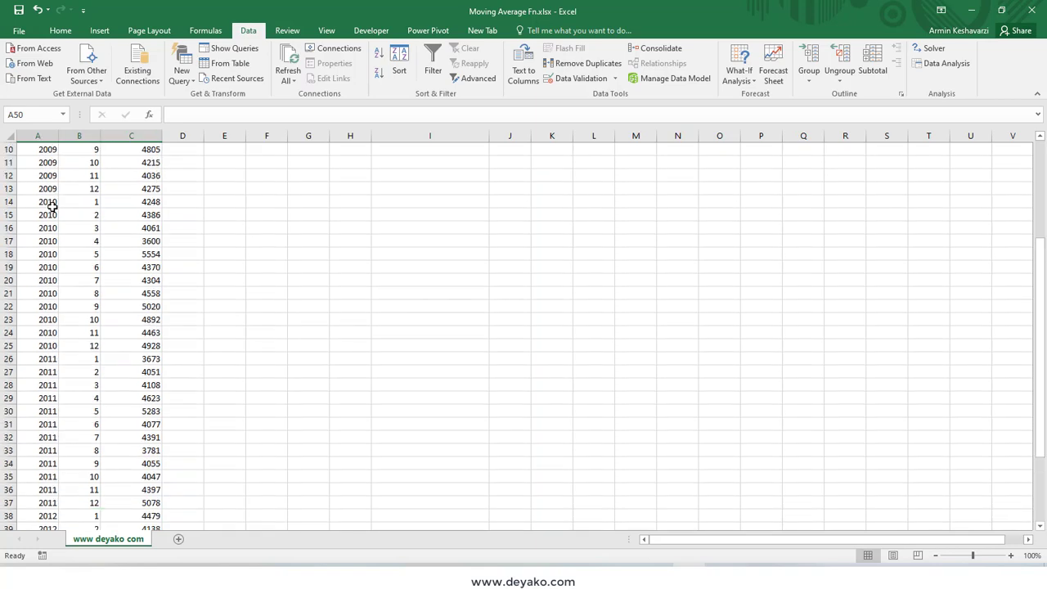
scroll(30, 169, "up", 3)
mouse_move(32, 166)
left_mouse_down()
mouse_move(25, 561)
mouse_move(44, 380)
left_mouse_up()
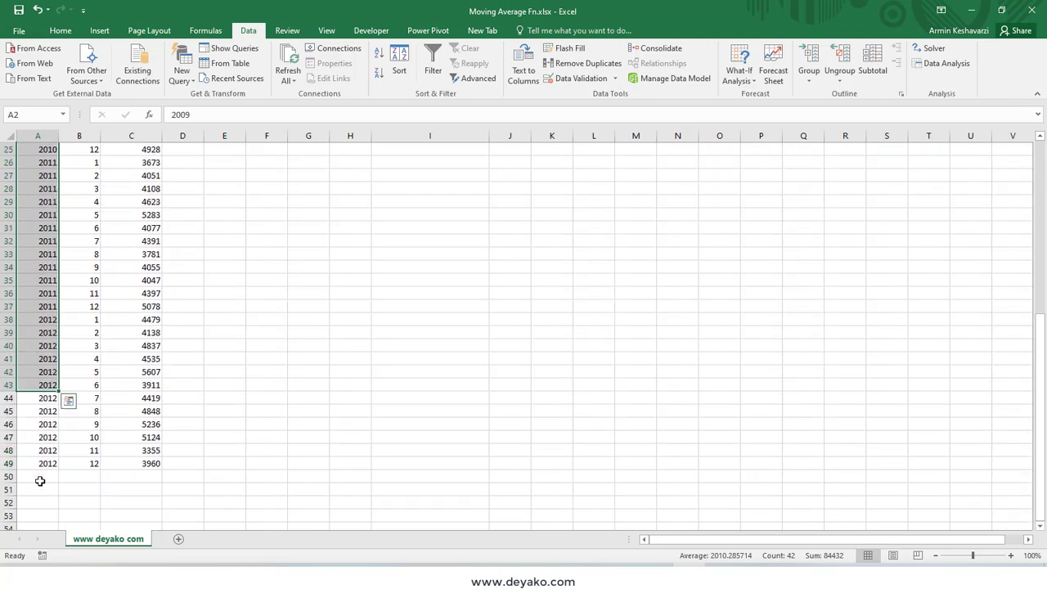
left_click_drag(40, 463, 154, 324)
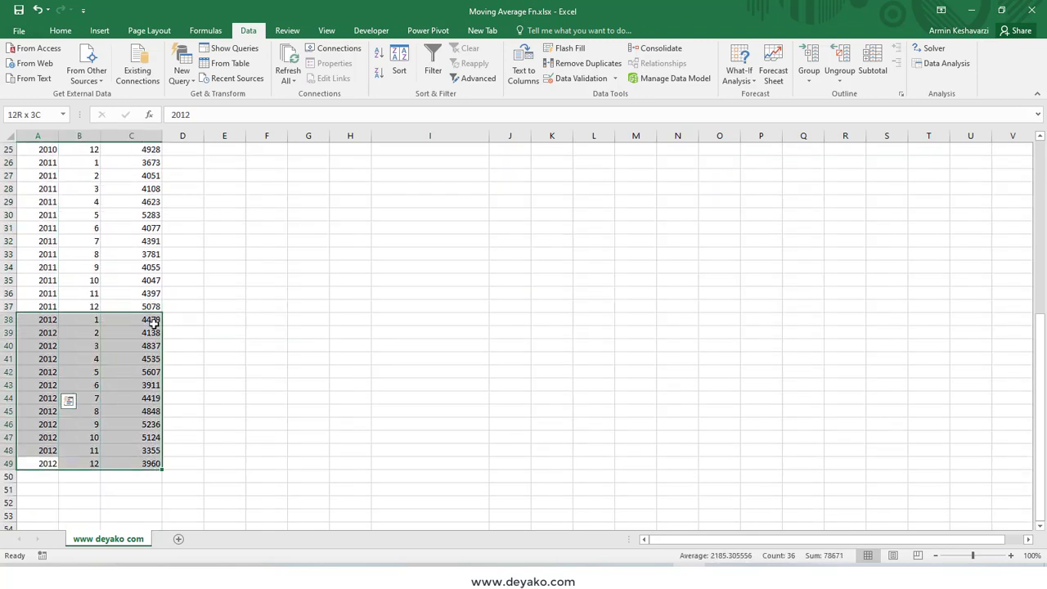
left_click_drag(151, 463, 149, 410)
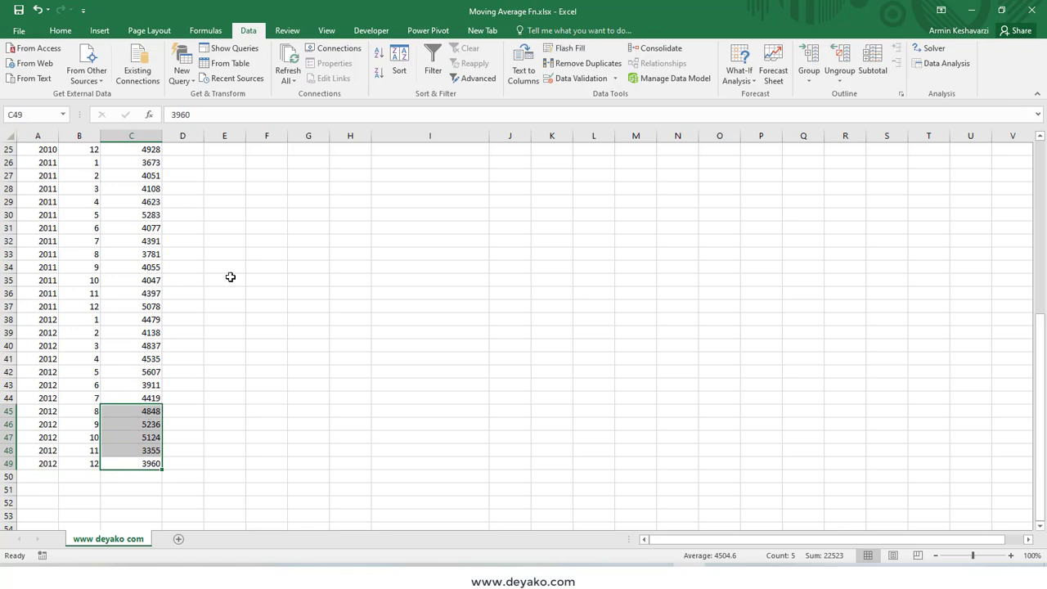
scroll(230, 277, "up", 4)
scroll(230, 277, "up", 4)
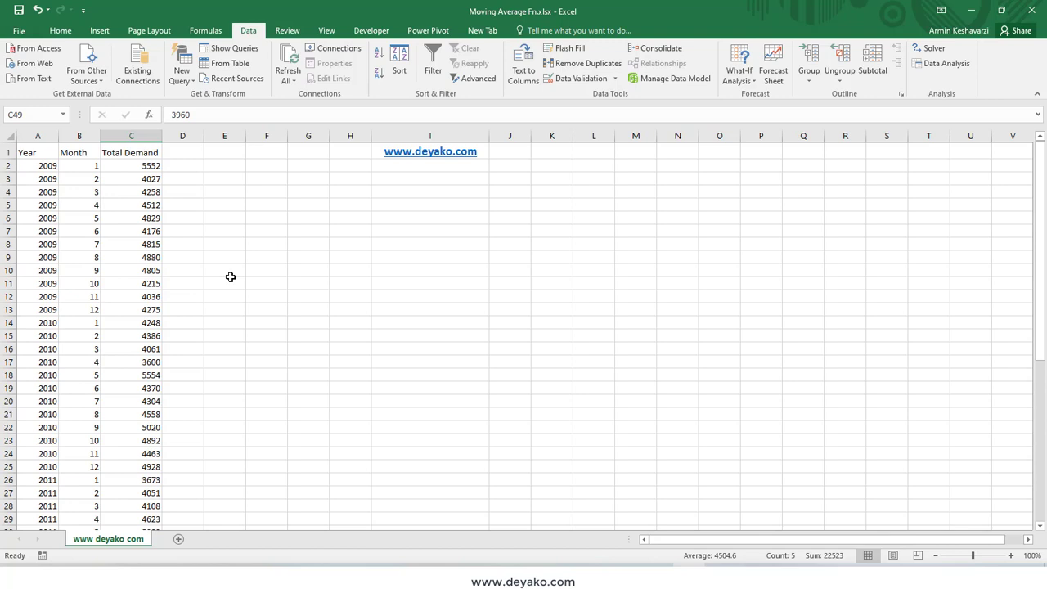
scroll(177, 293, "down", 6)
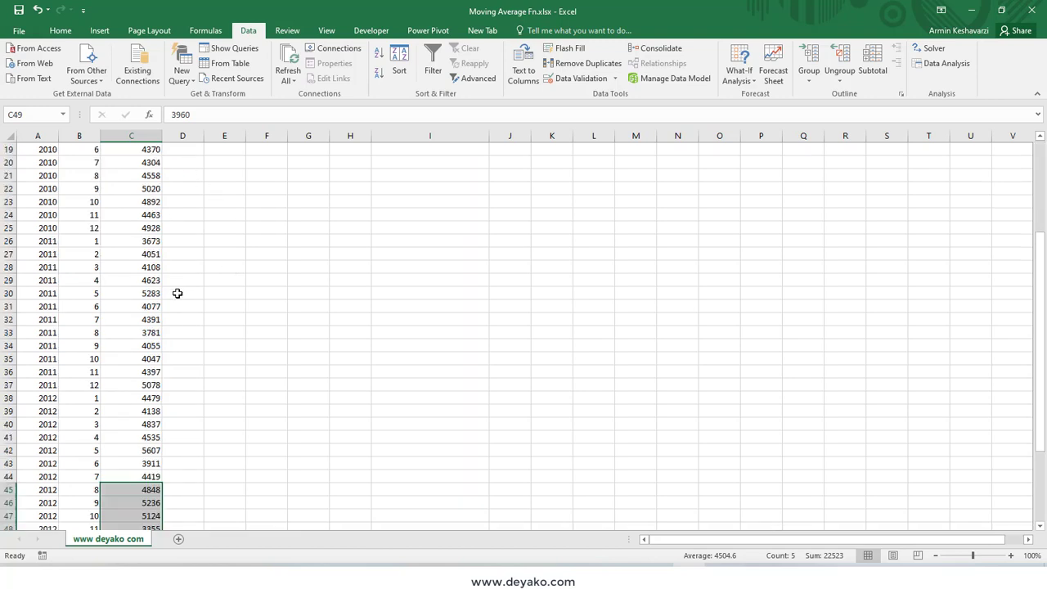
scroll(177, 303, "down", 4)
scroll(163, 313, "up", 5)
scroll(164, 311, "up", 5)
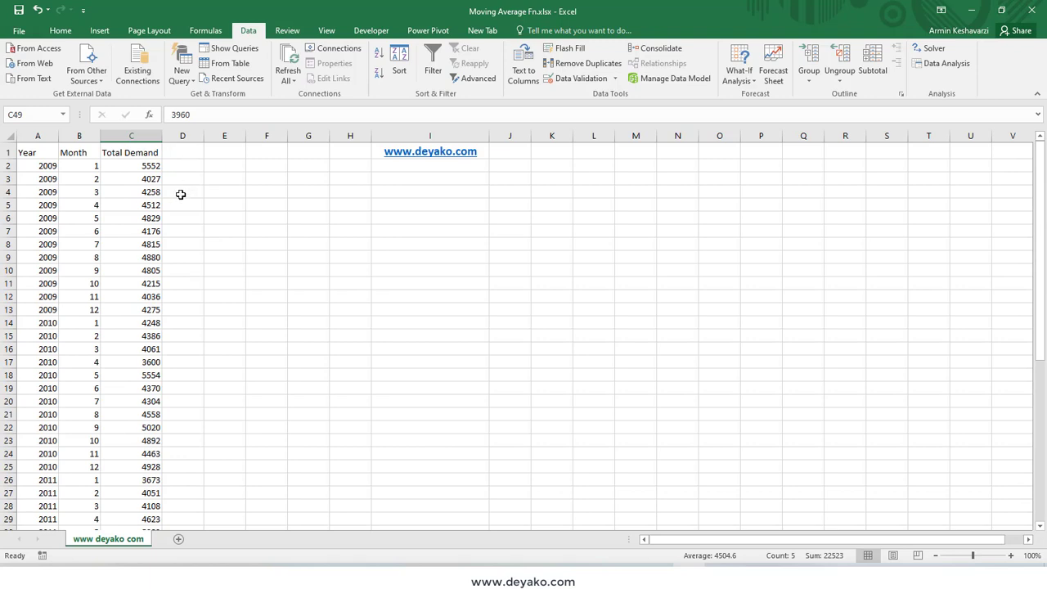
left_click(186, 153)
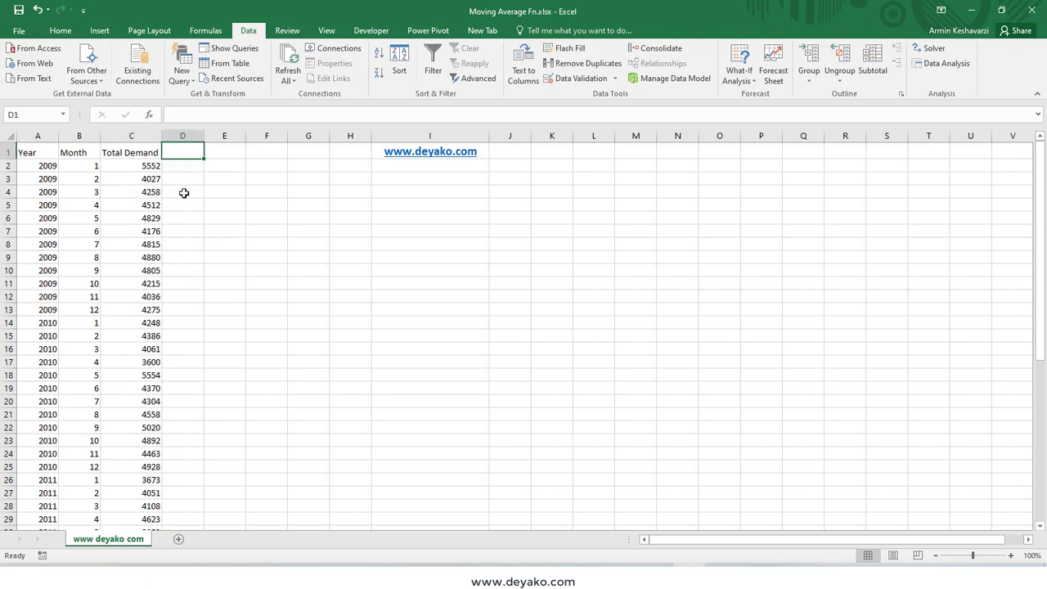
left_click(183, 192)
left_click(182, 207)
scroll(187, 336, "down", 4)
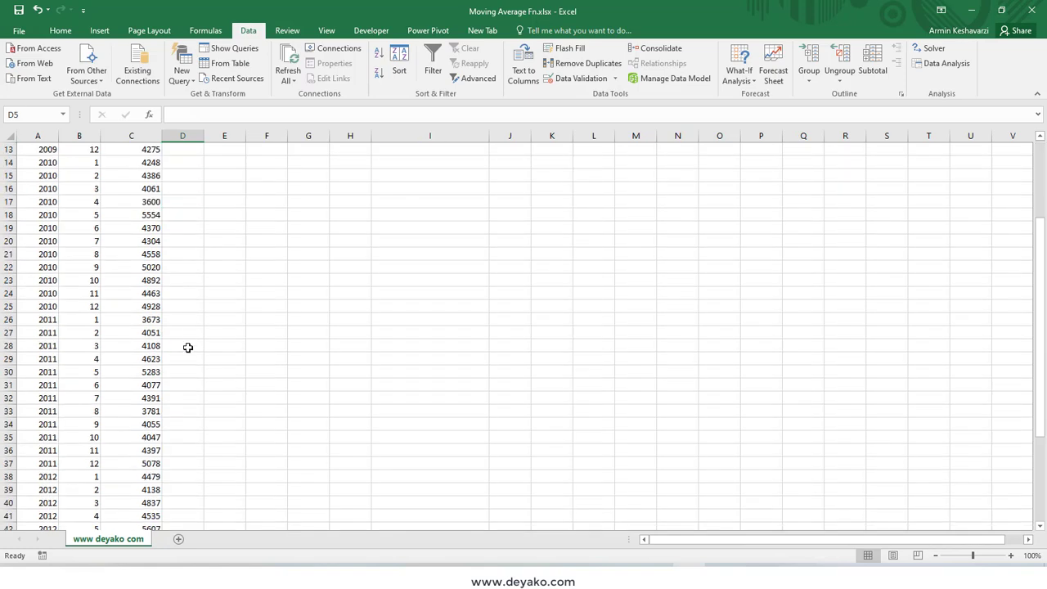
scroll(187, 348, "down", 3)
scroll(188, 360, "down", 3)
scroll(189, 368, "up", 1)
scroll(189, 374, "up", 9)
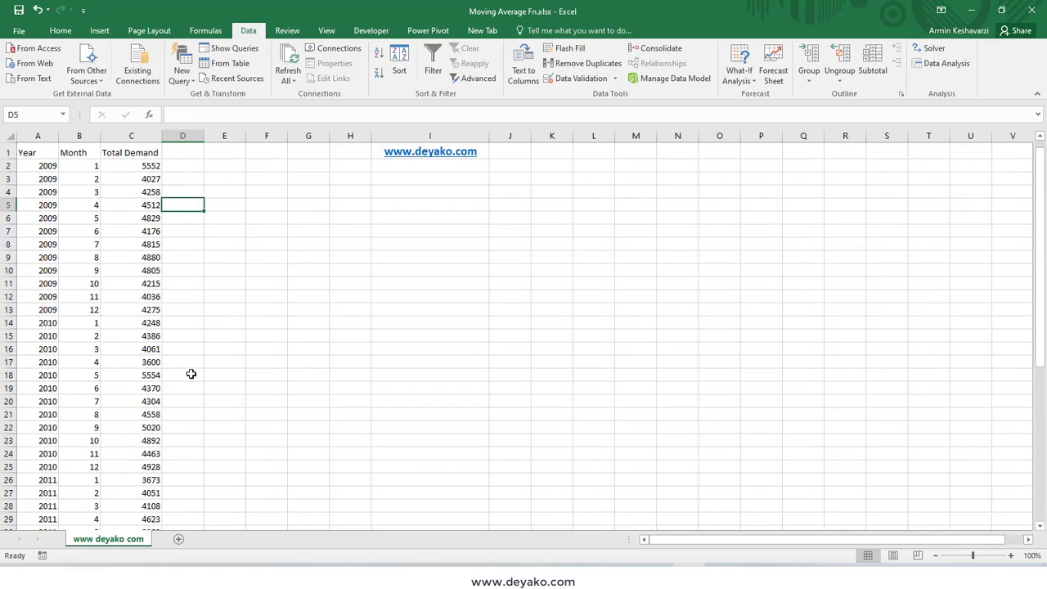
scroll(189, 373, "down", 5)
scroll(189, 374, "down", 4)
left_click(115, 435)
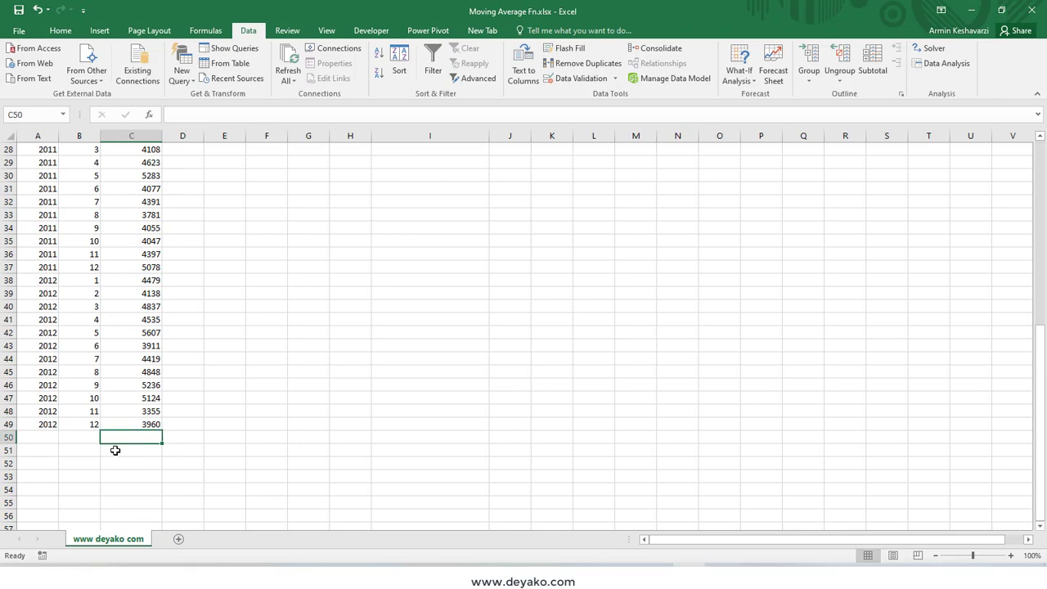
scroll(201, 343, "up", 9)
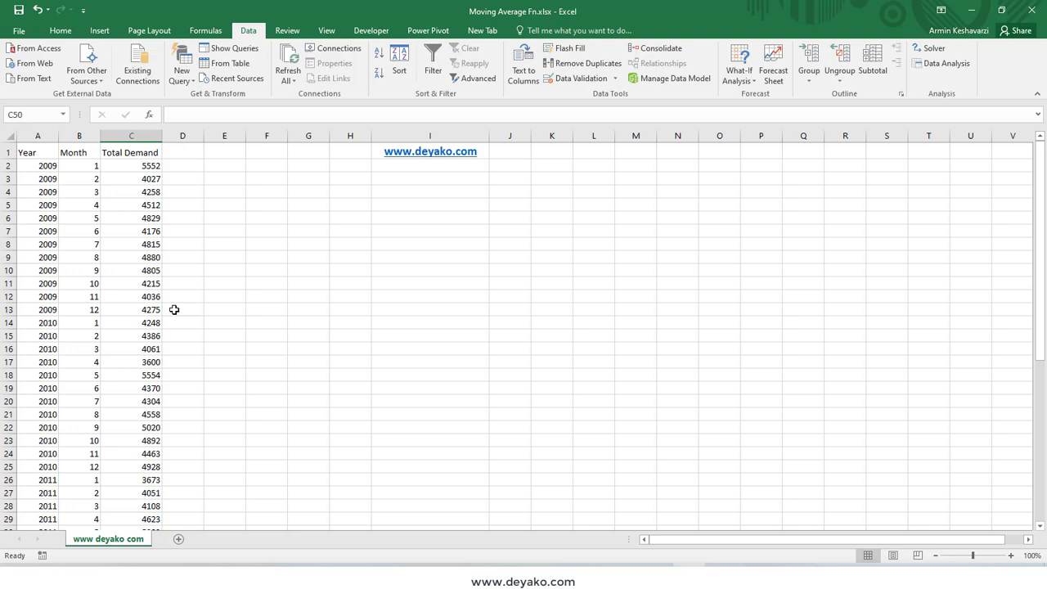
left_click_drag(147, 168, 149, 415)
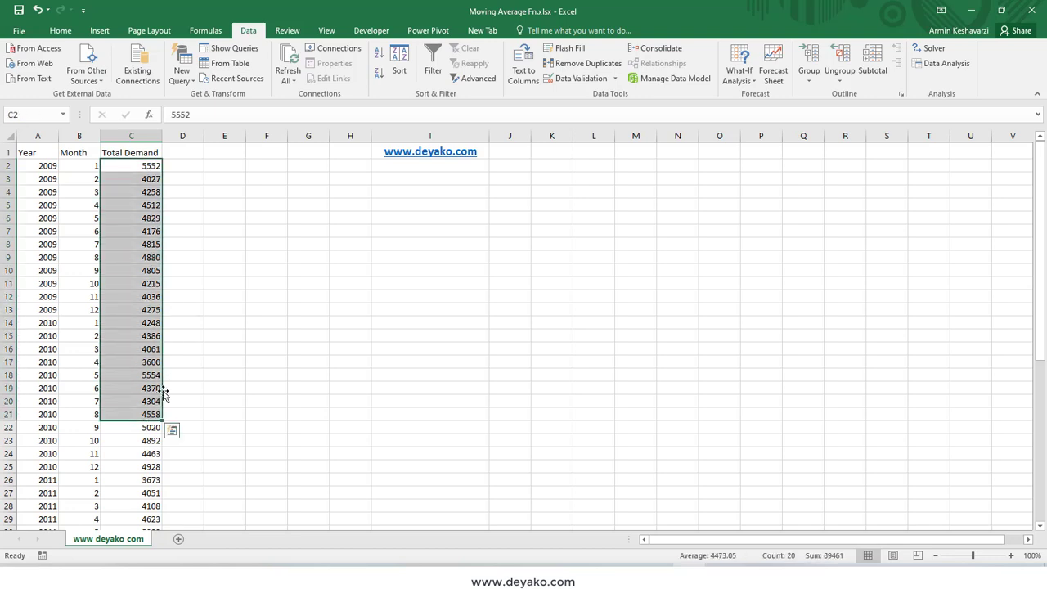
left_click(174, 182)
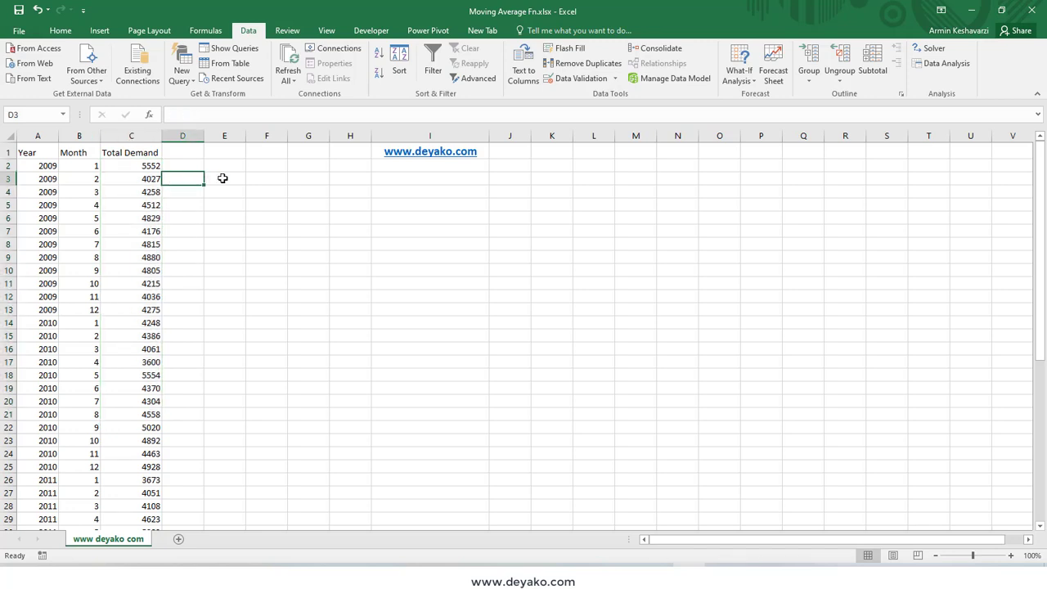
left_click(176, 206)
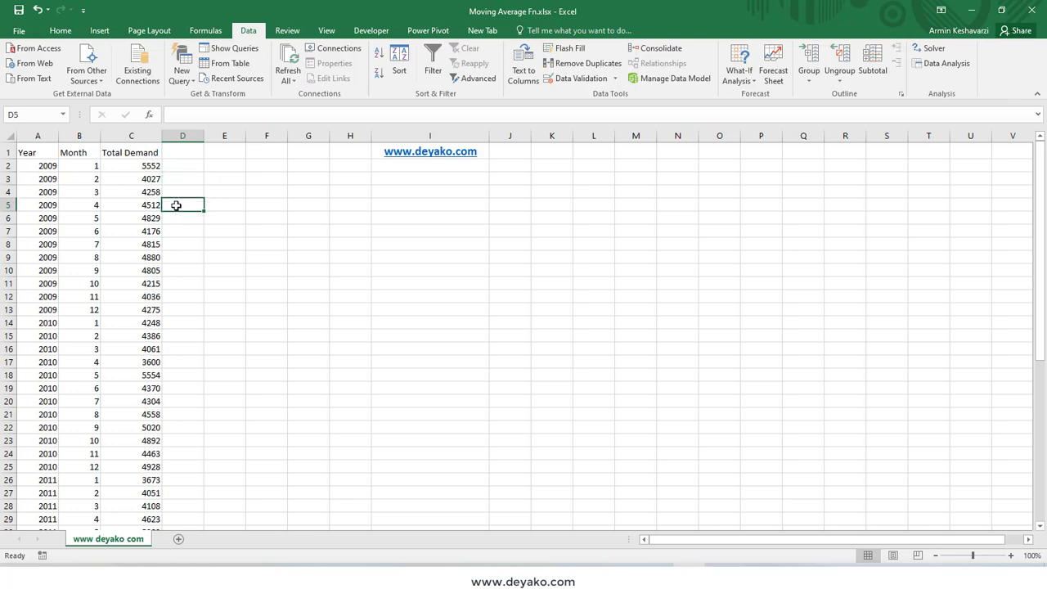
left_click(178, 217)
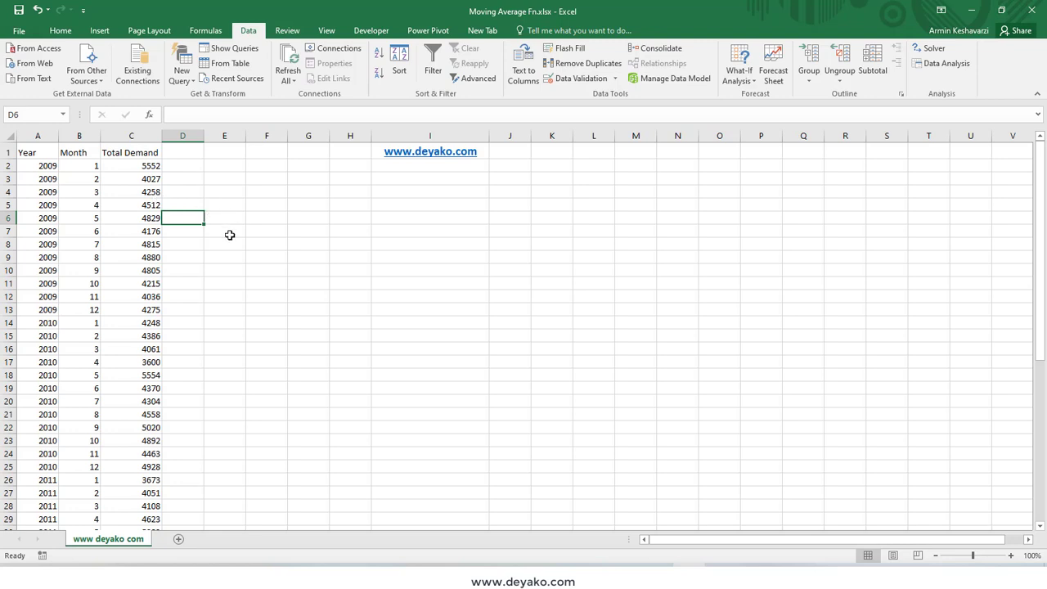
left_click(148, 216)
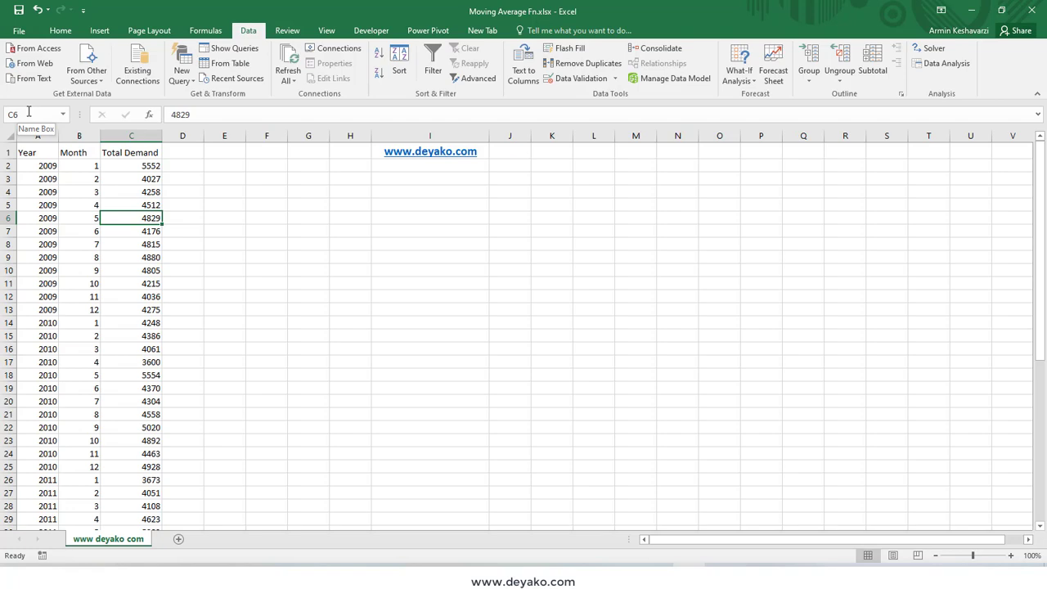
scroll(88, 276, "down", 2)
scroll(215, 341, "down", 6)
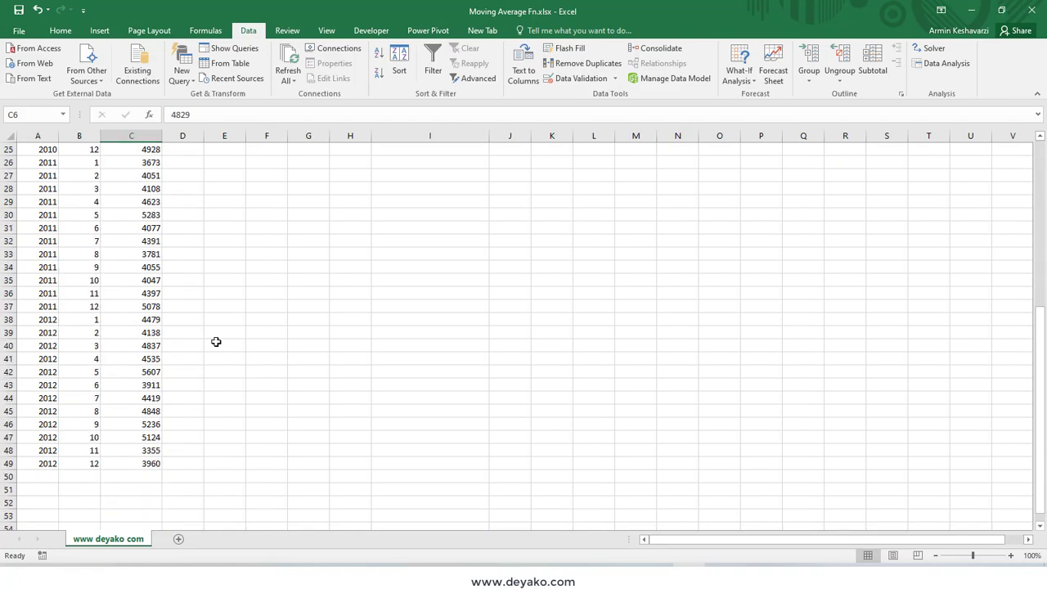
scroll(215, 341, "down", 2)
scroll(217, 344, "up", 10)
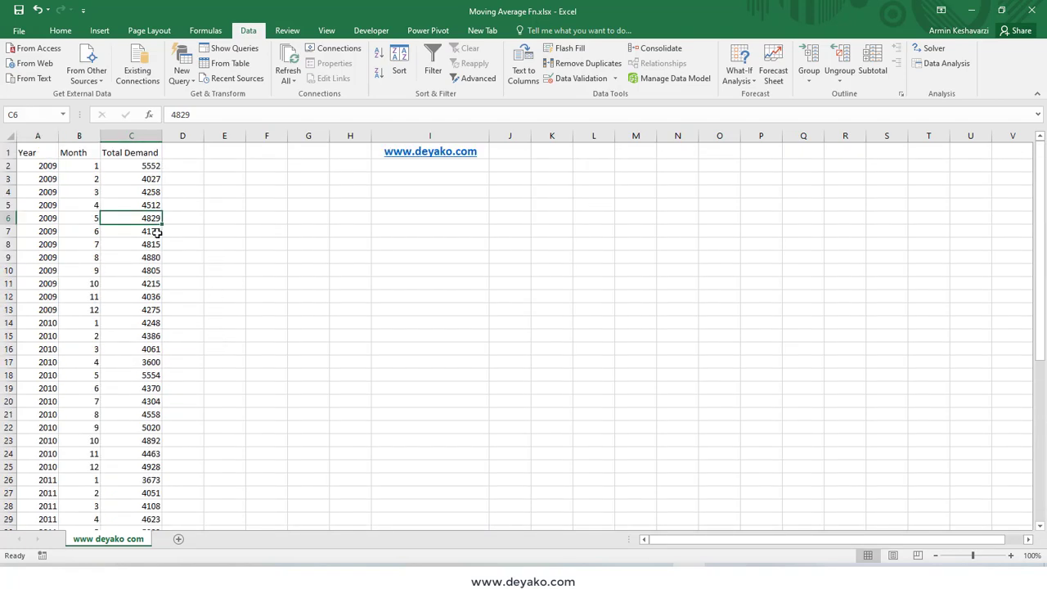
left_click(192, 163)
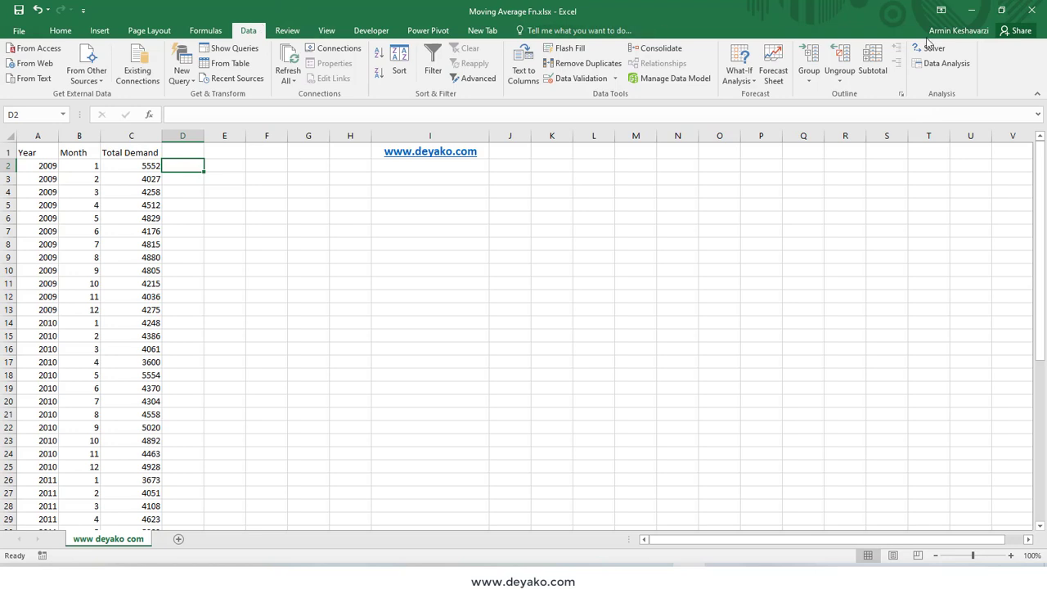
Choose Moving Average from the Data Analysis tools list.
left_click(946, 65)
left_click_drag(625, 317, 625, 325)
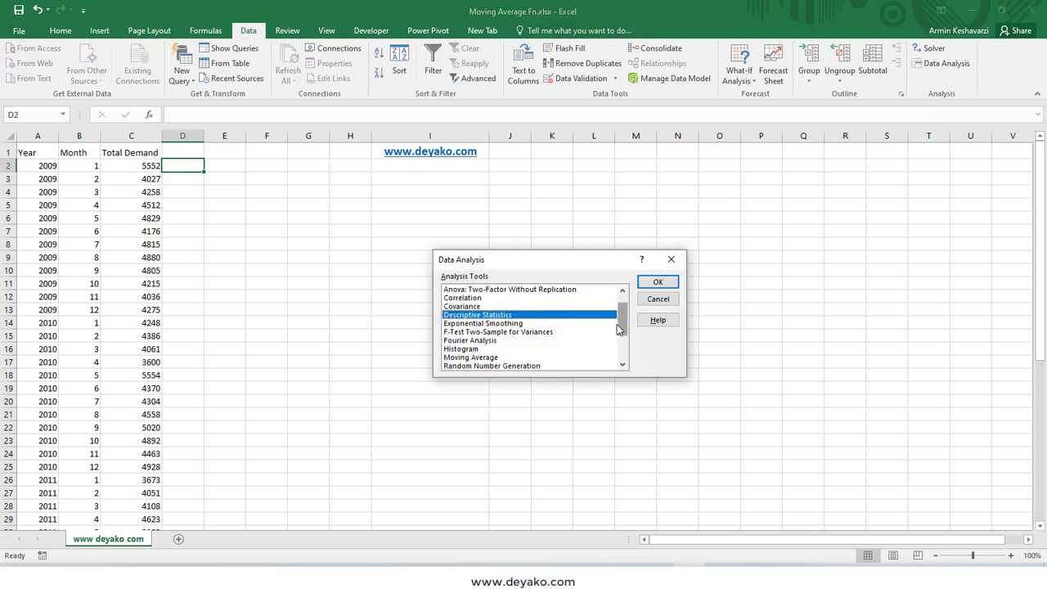
left_click(470, 357)
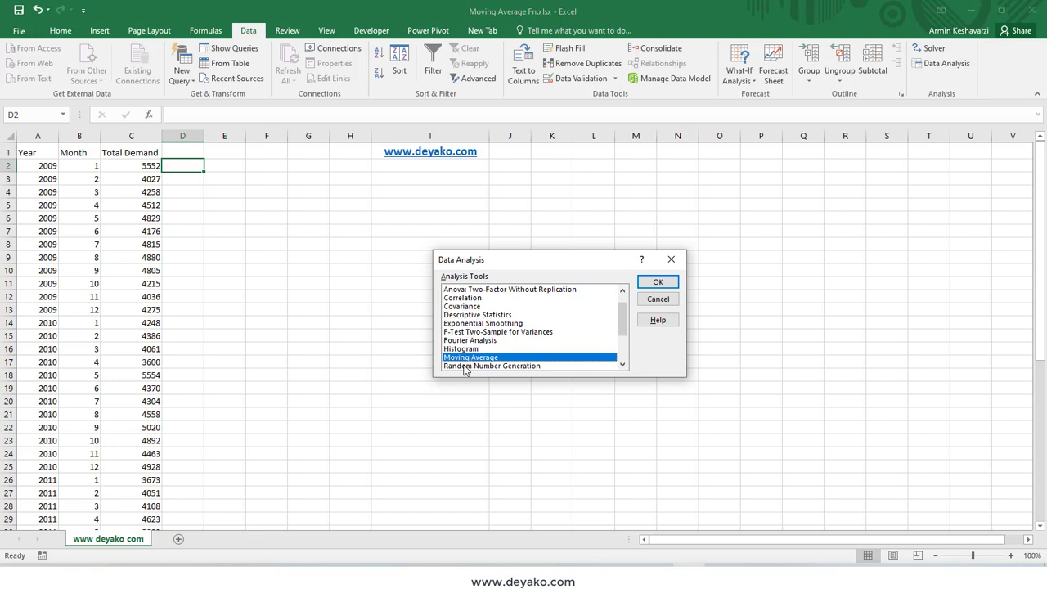
left_click(658, 282)
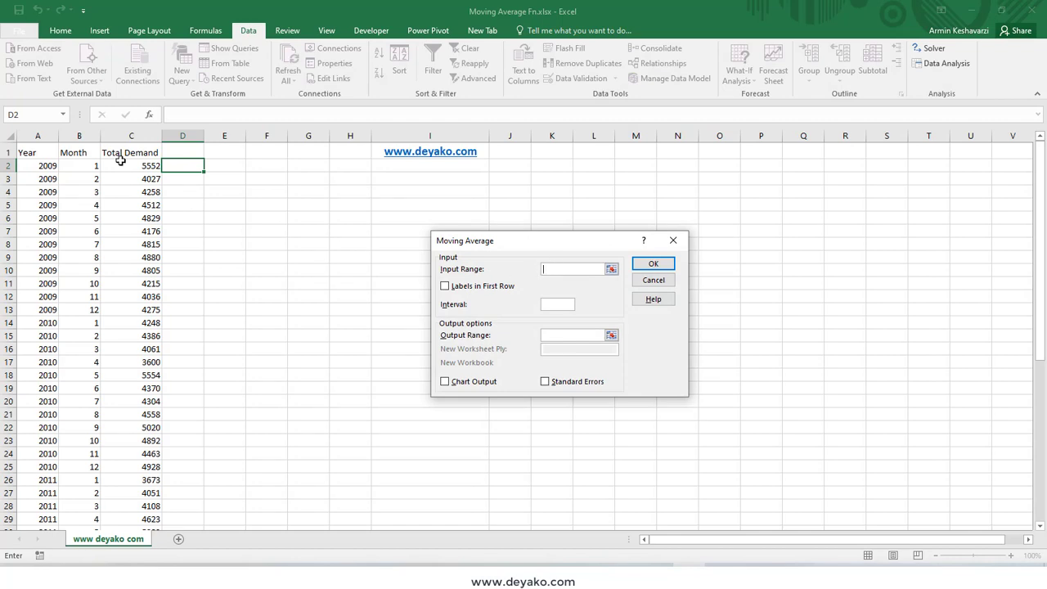
Set input $C$1:$C$49 with labels, interval 5, output $D$2, chart output and standard errors.
left_click_drag(123, 154, 131, 502)
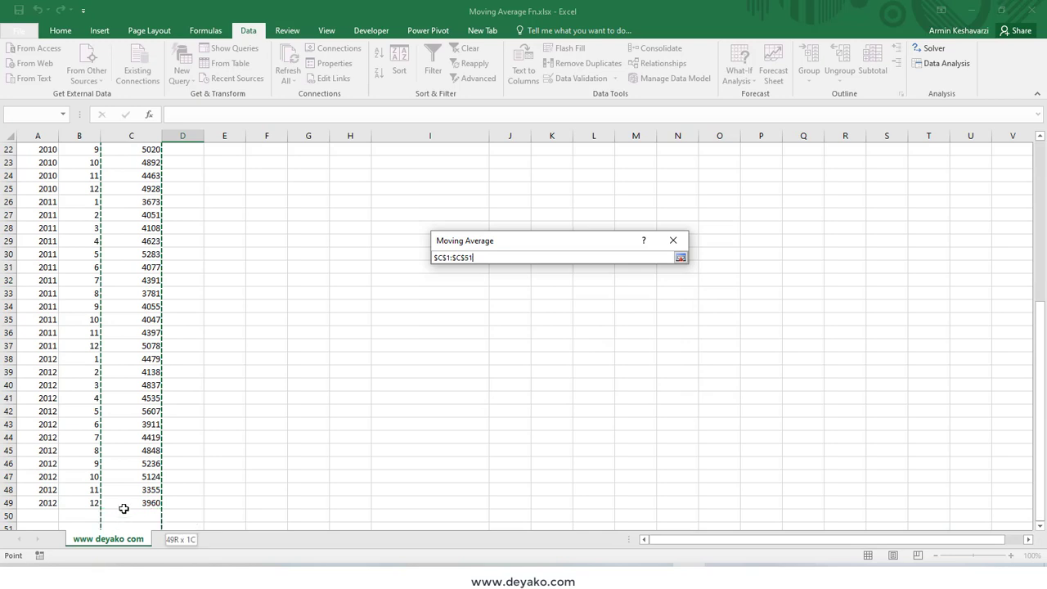
left_click_drag(130, 502, 126, 503)
scroll(163, 297, "up", 4)
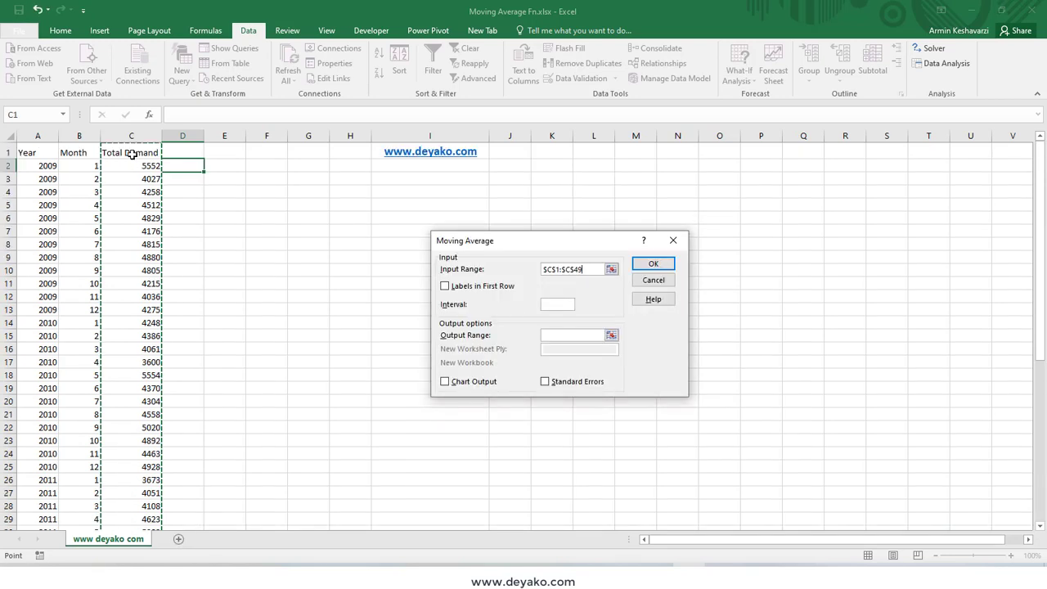
left_click(454, 286)
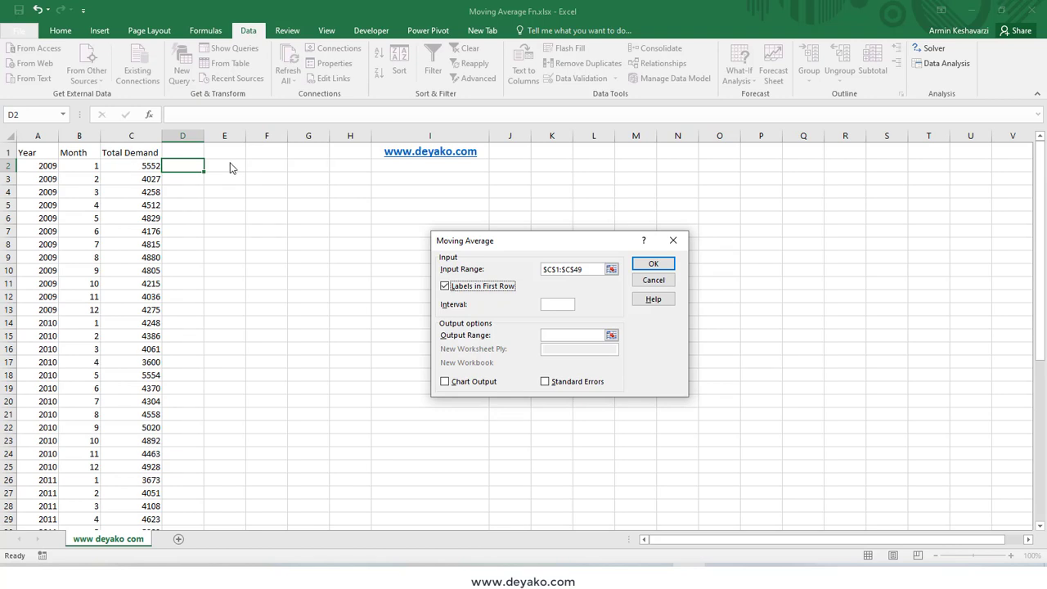
left_click(550, 308)
type("5")
left_click(566, 337)
left_click(185, 163)
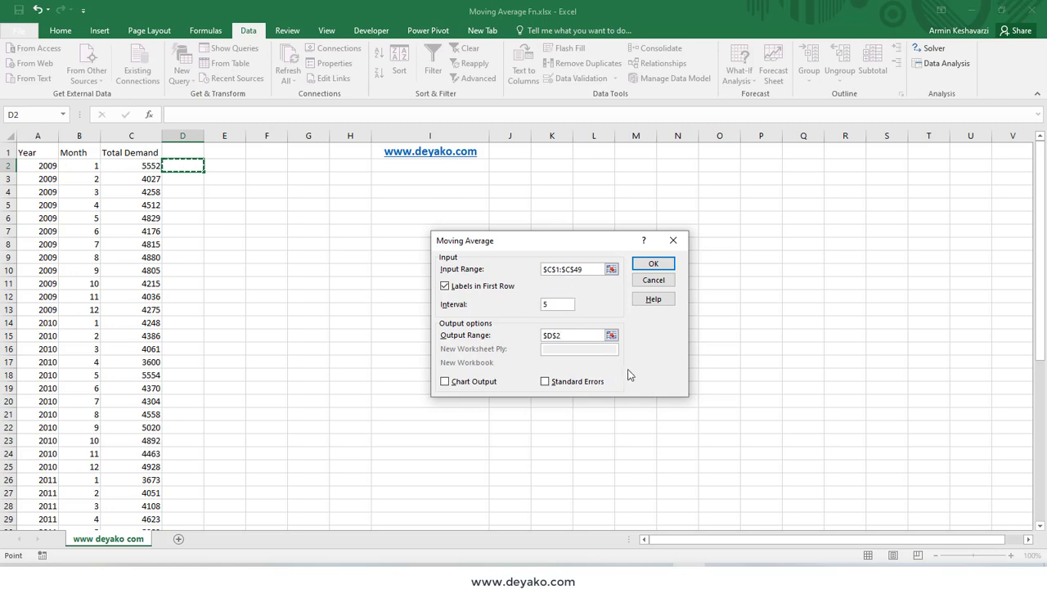
left_click(445, 381)
left_click(564, 385)
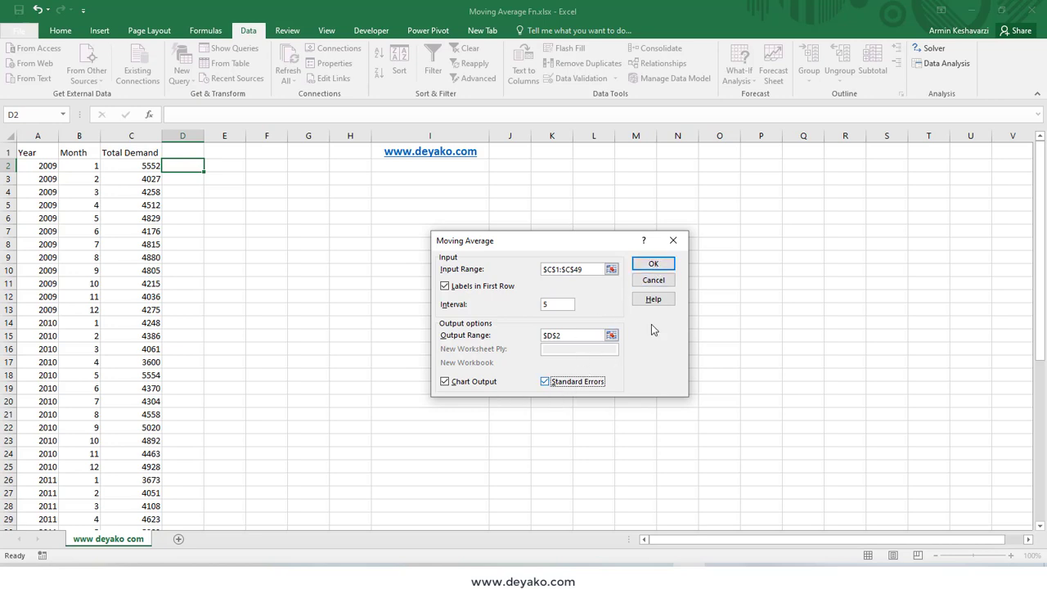
Run the Moving Average analysis and review the new D and E columns.
left_click(654, 266)
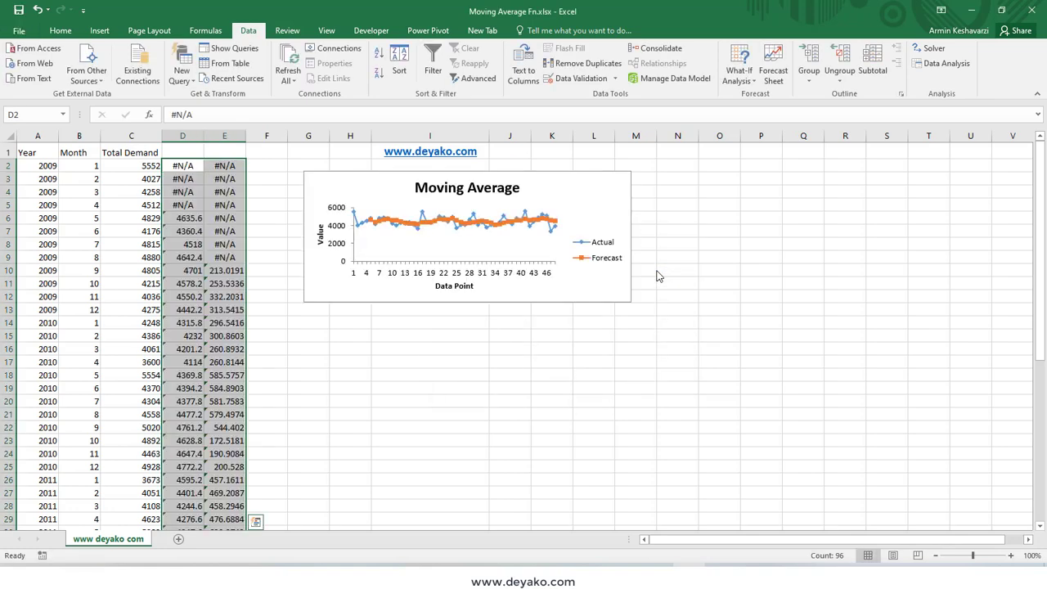
scroll(542, 359, "down", 4)
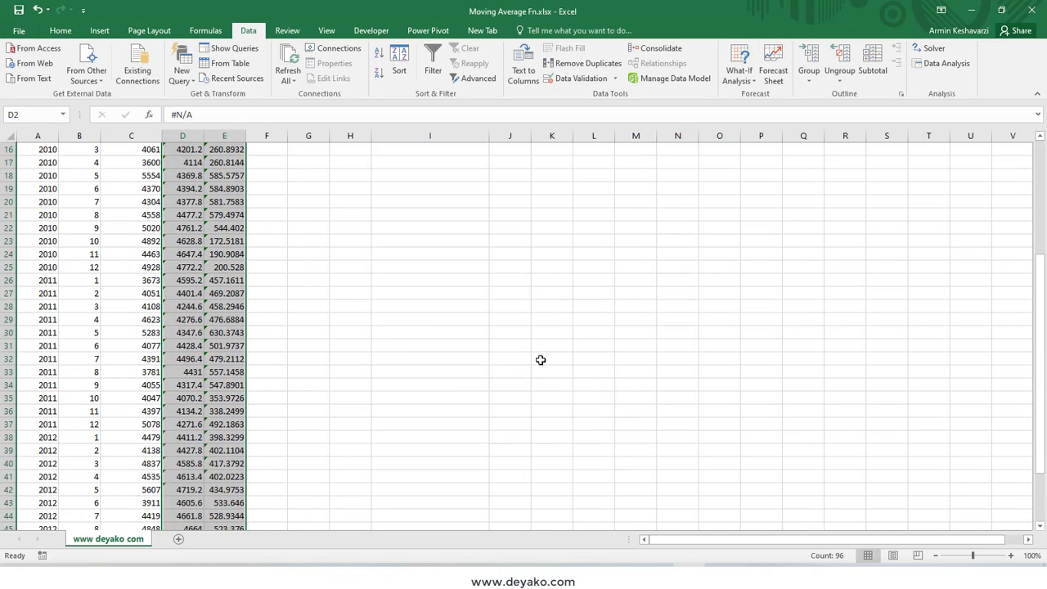
scroll(540, 360, "down", 12)
scroll(540, 359, "up", 8)
scroll(540, 360, "up", 9)
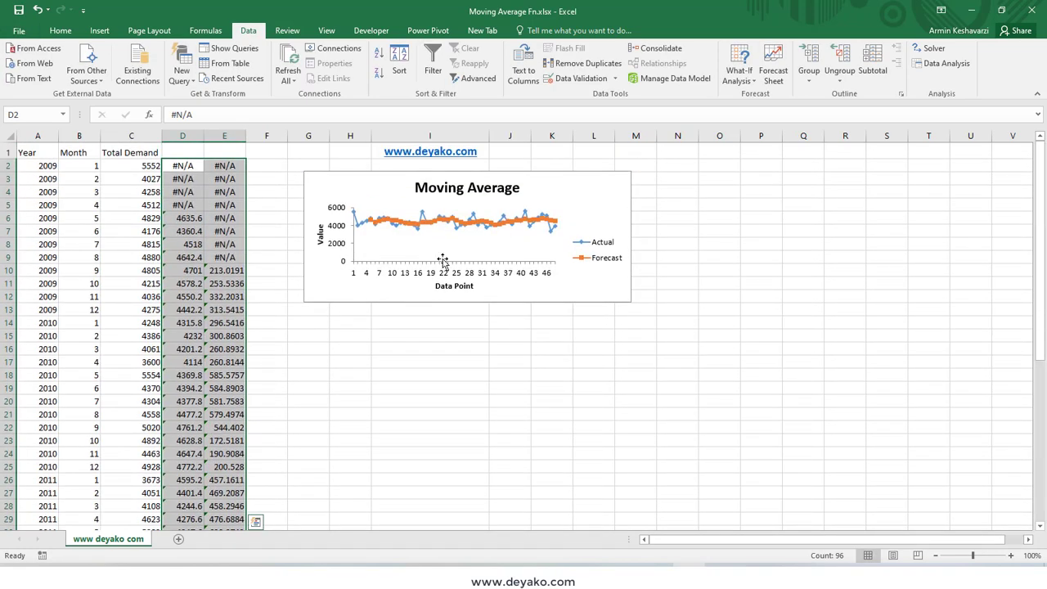
Enlarge the Moving Average chart and compare the #N/A cells D2:D5 with demand C2:C5.
left_click(613, 292)
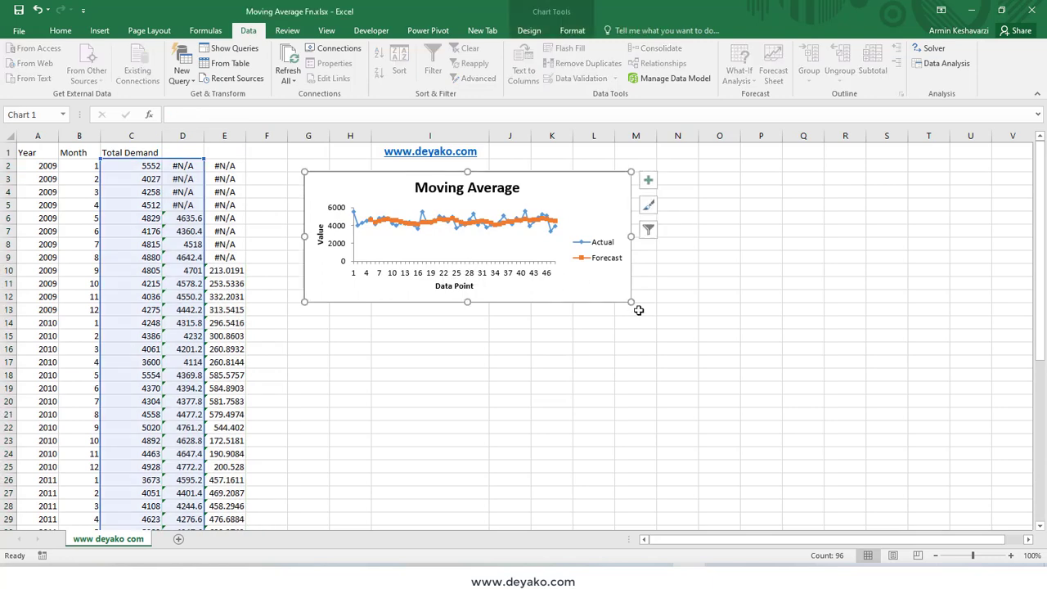
left_click_drag(634, 303, 830, 441)
left_click_drag(183, 165, 184, 204)
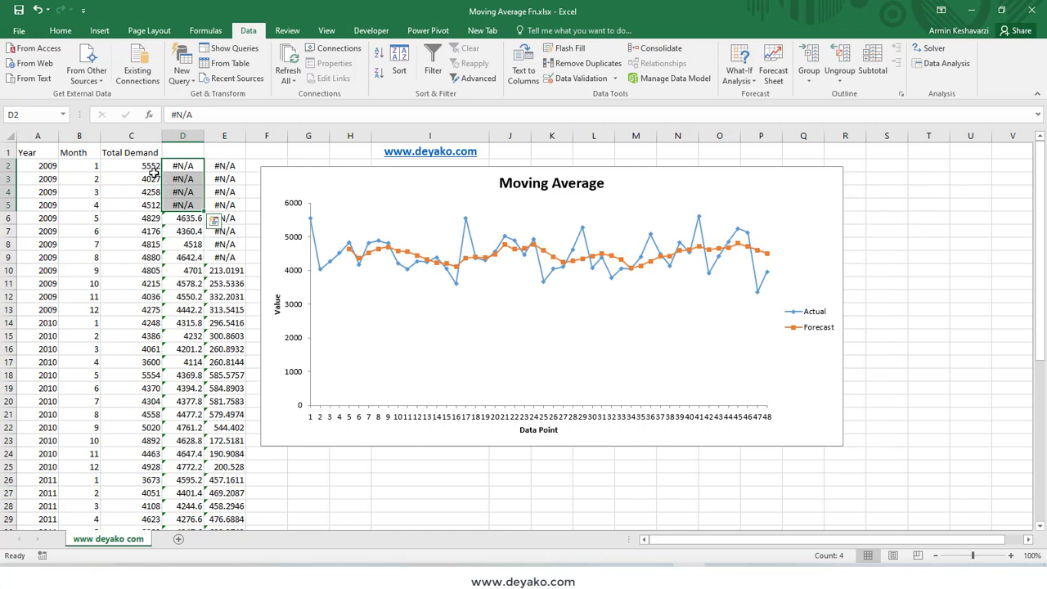
left_click_drag(153, 167, 143, 205)
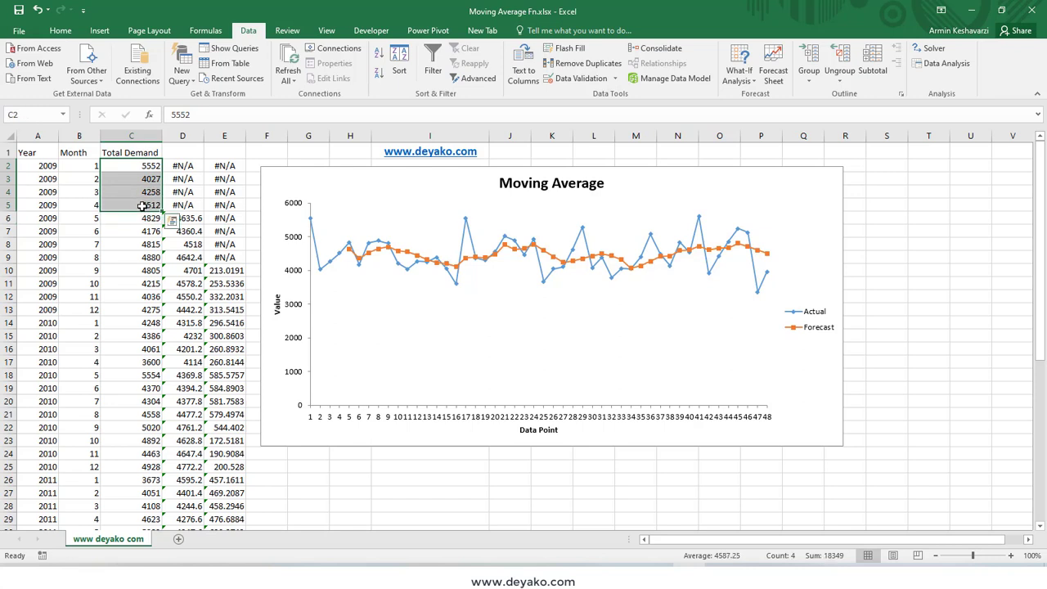
left_click(188, 218)
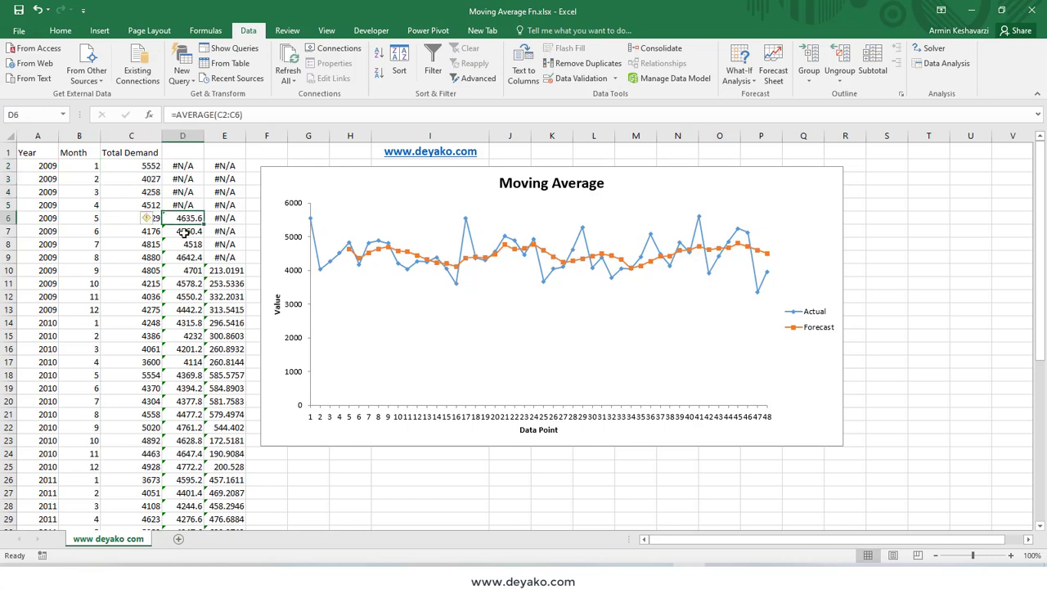
left_click(218, 114)
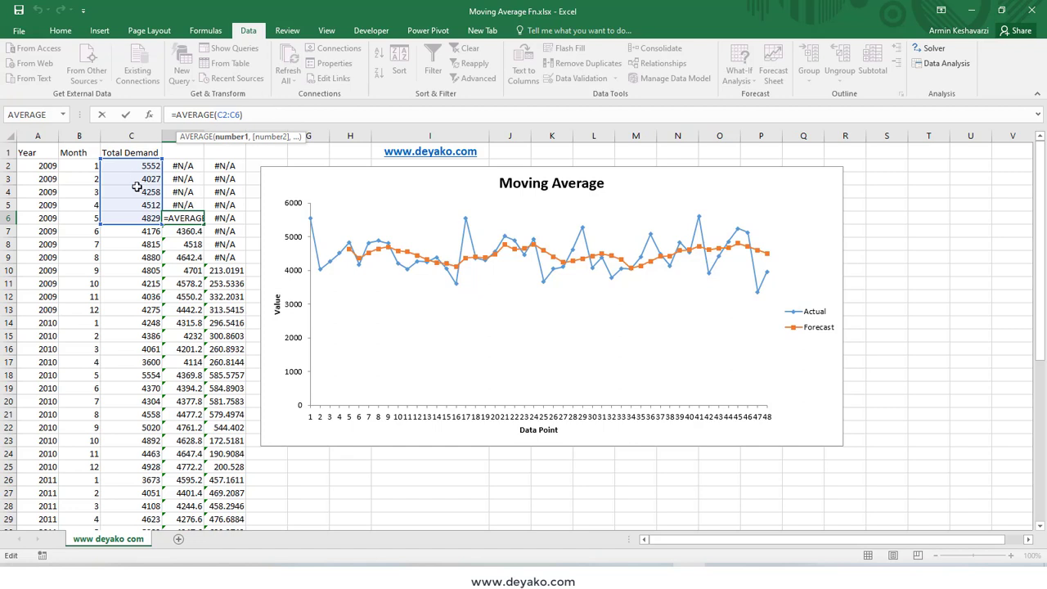
key("ctrl+Return")
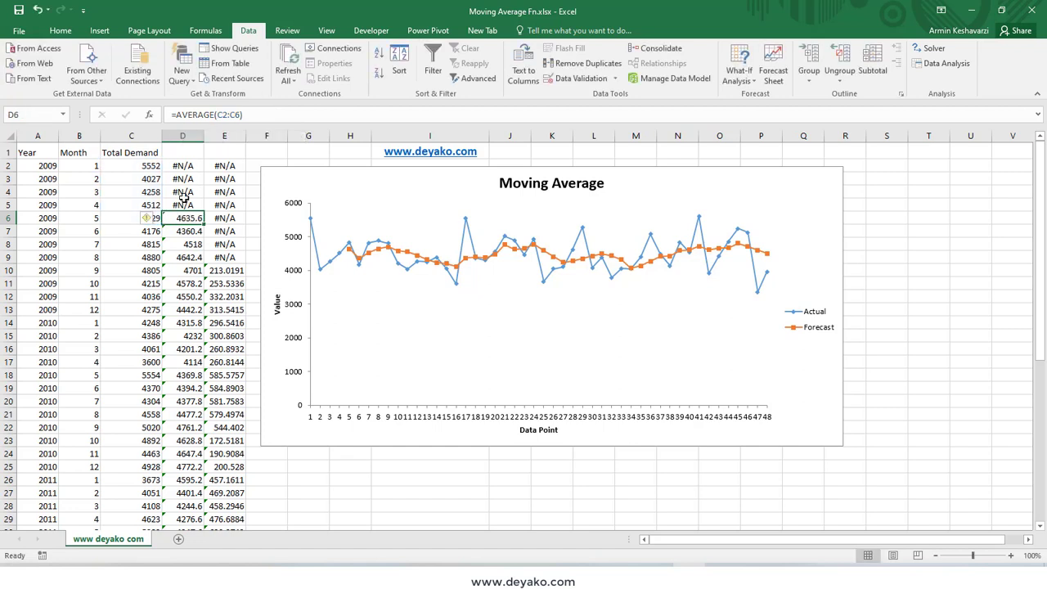
left_click(184, 203)
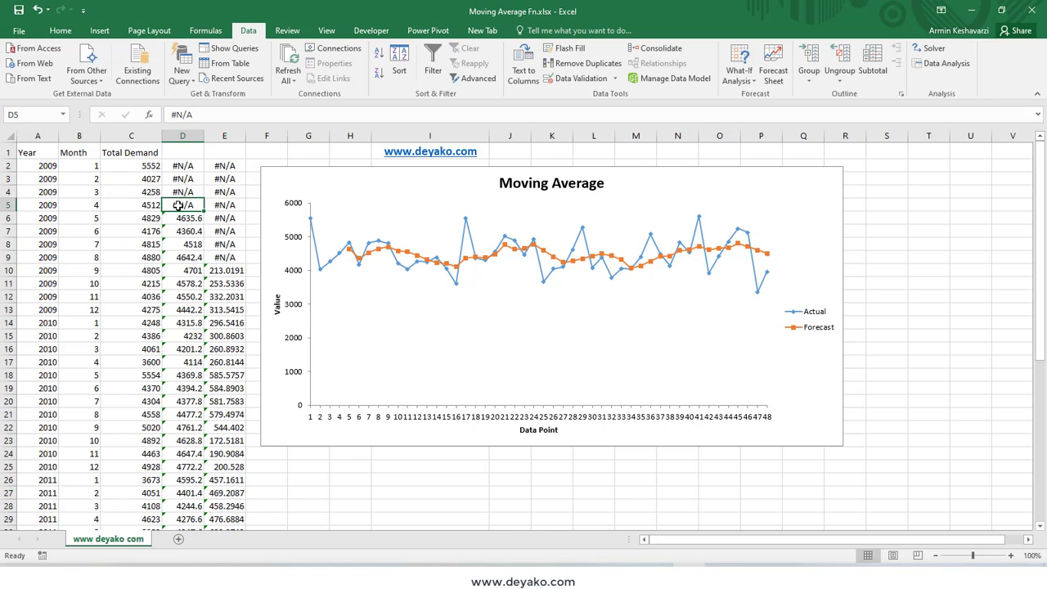
mouse_move(152, 203)
left_mouse_down()
mouse_move(189, 198)
mouse_move(153, 159)
left_mouse_up()
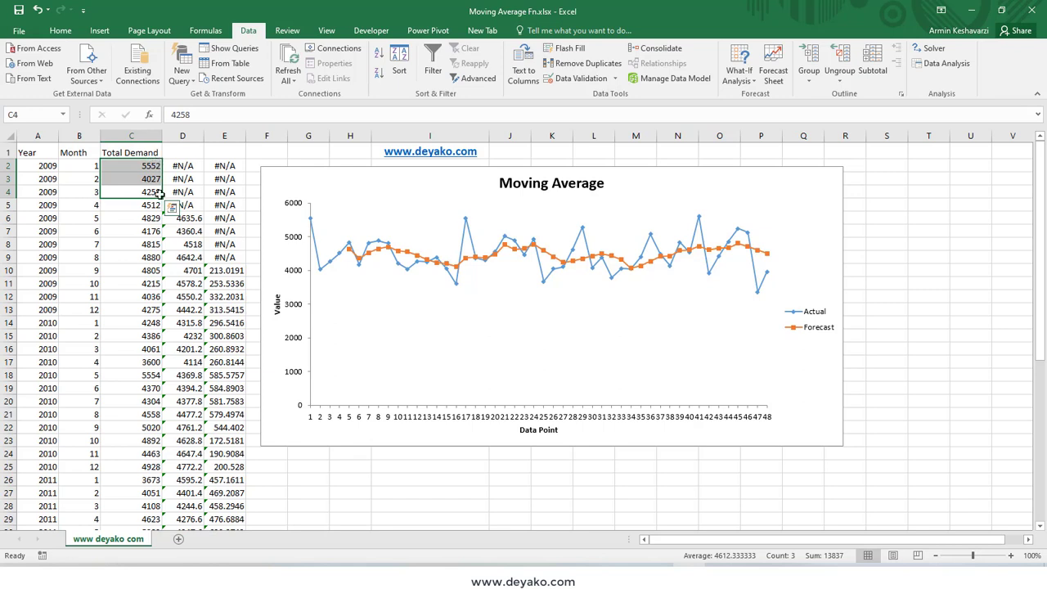
left_click(196, 204)
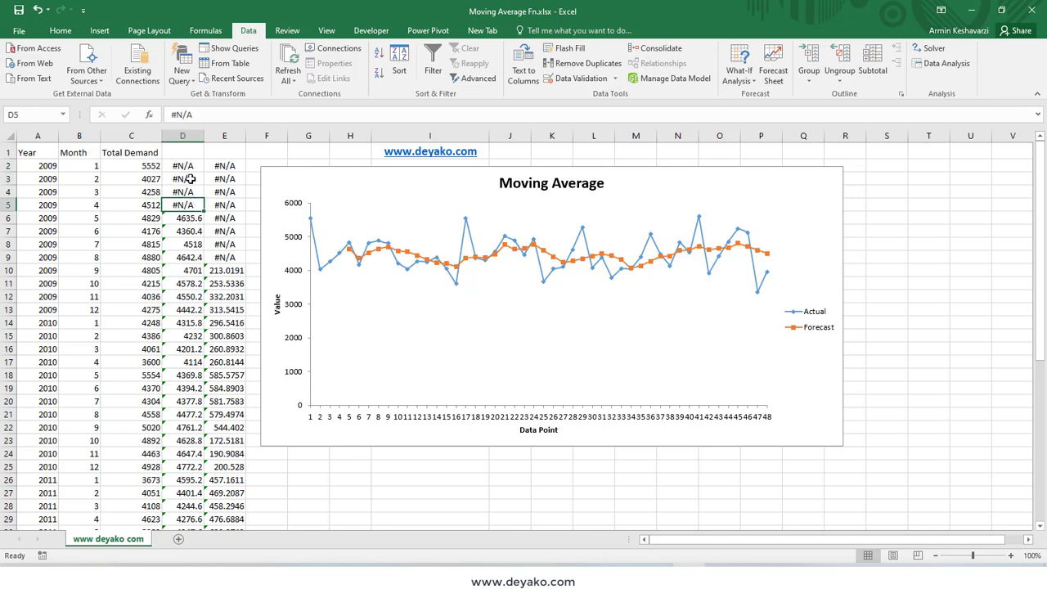
left_click(187, 149)
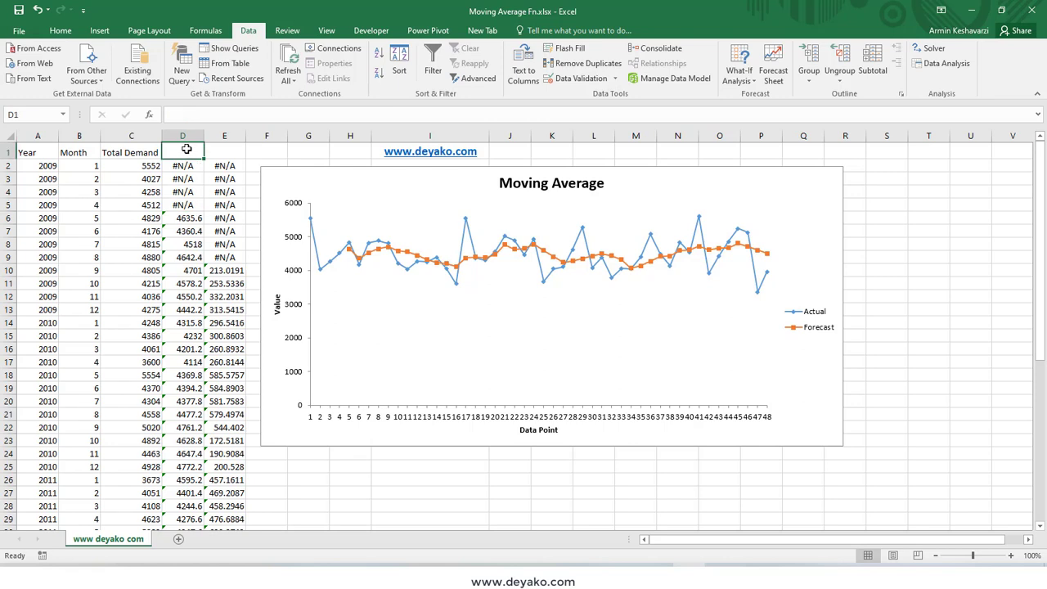
Head D1 'predict' and E1 'st error', then compare demand with forecasts in rows 6–9.
type("predict")
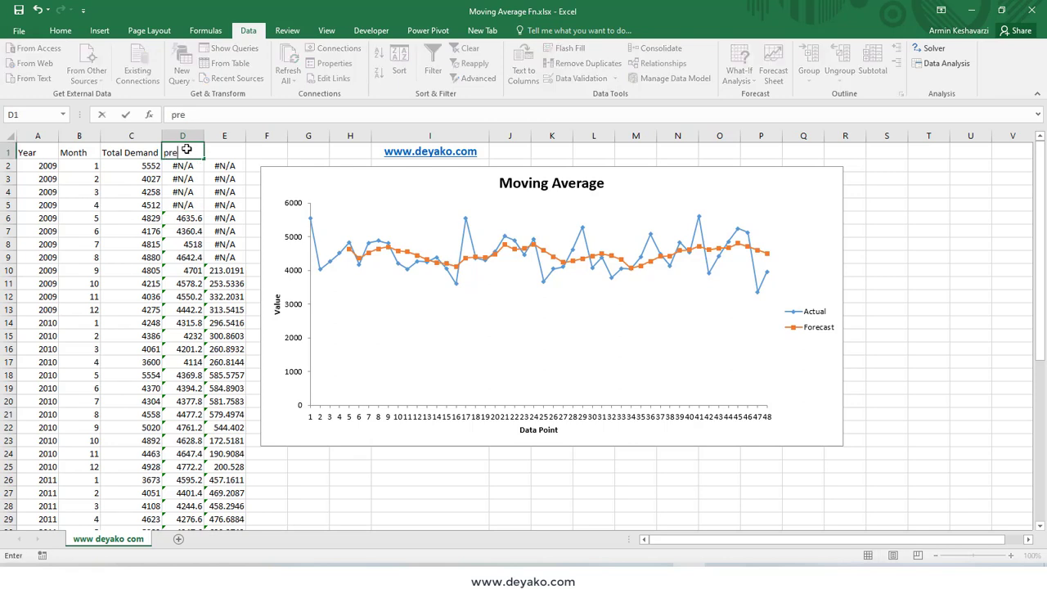
left_click(226, 155)
type("s")
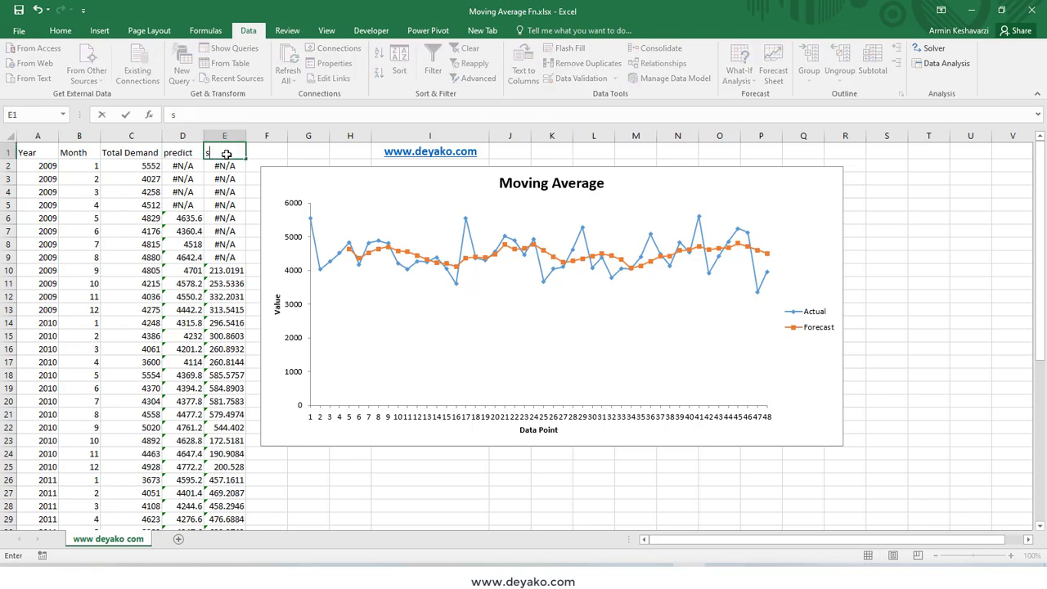
type("t error")
key("Return")
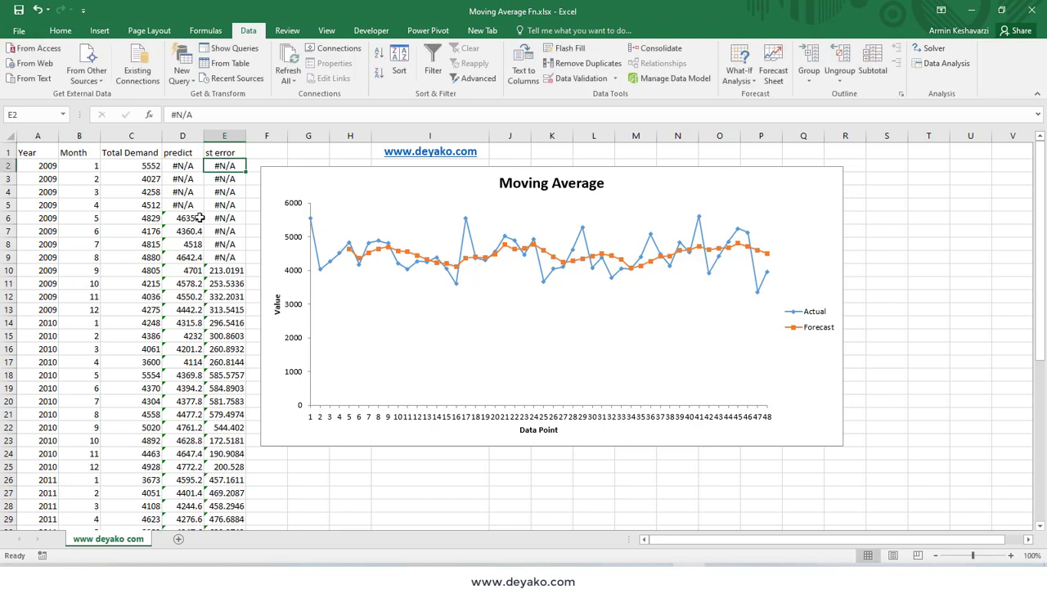
left_click_drag(148, 216, 178, 213)
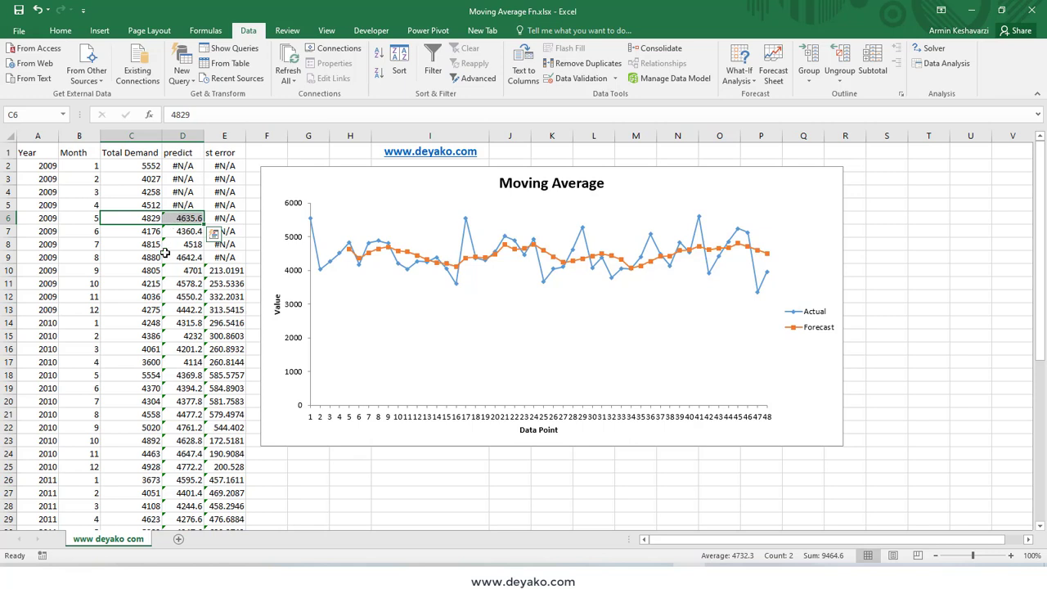
left_click_drag(147, 217, 185, 255)
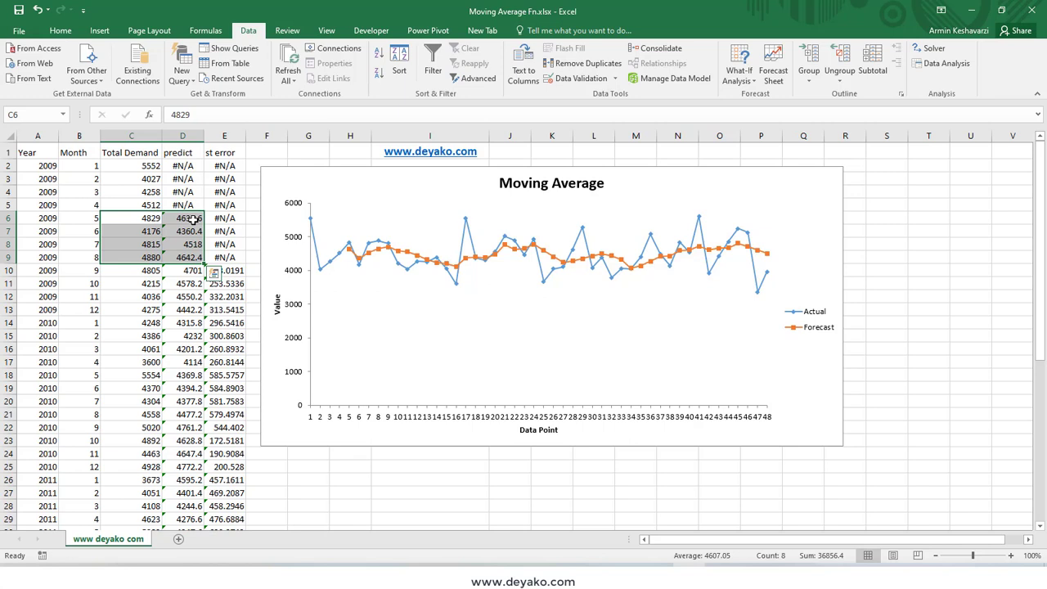
left_click(232, 269)
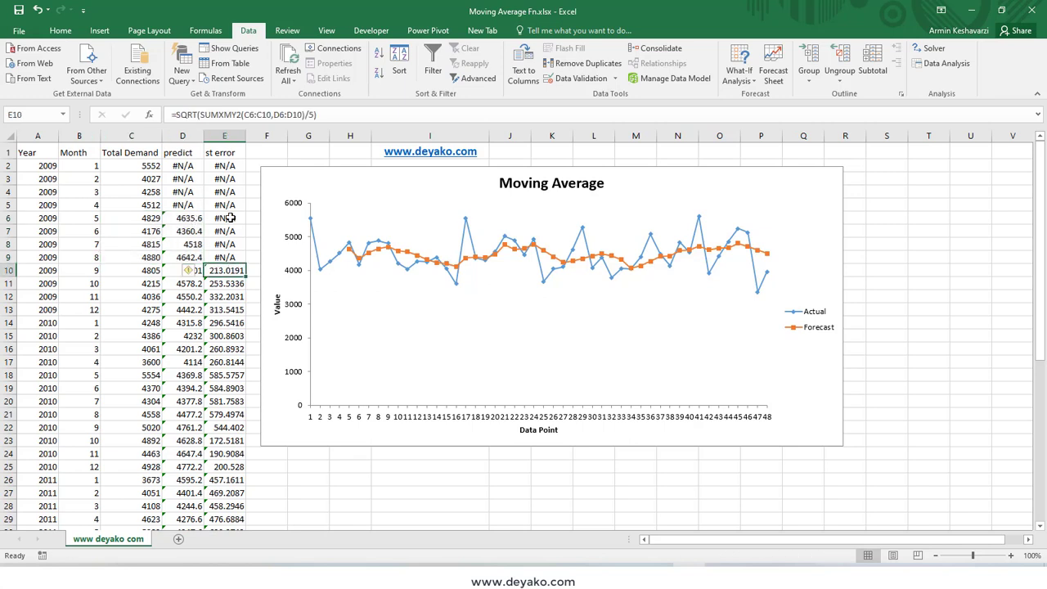
left_click(258, 114)
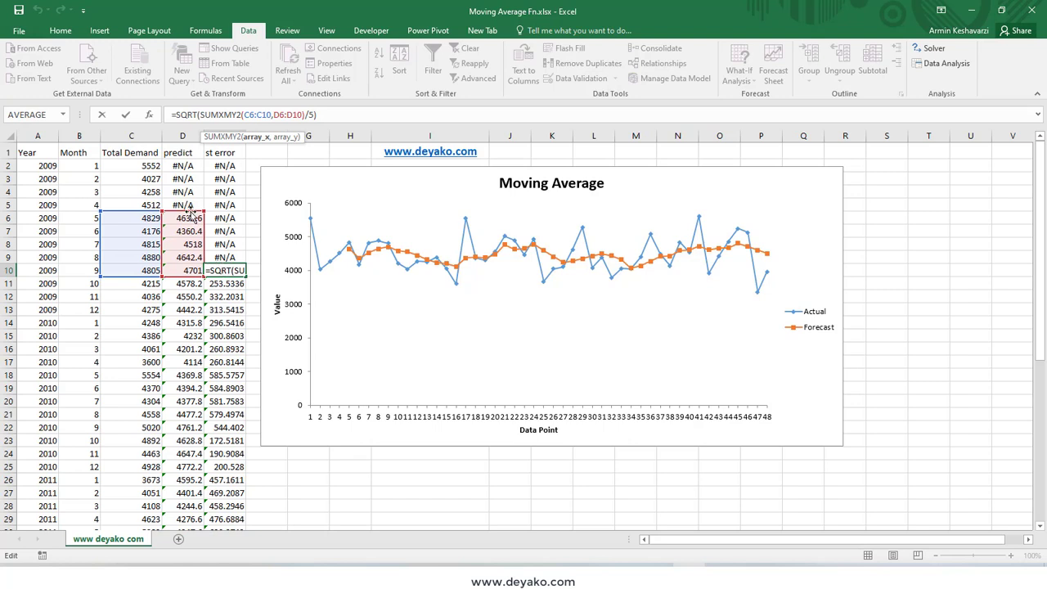
key("ctrl+Return")
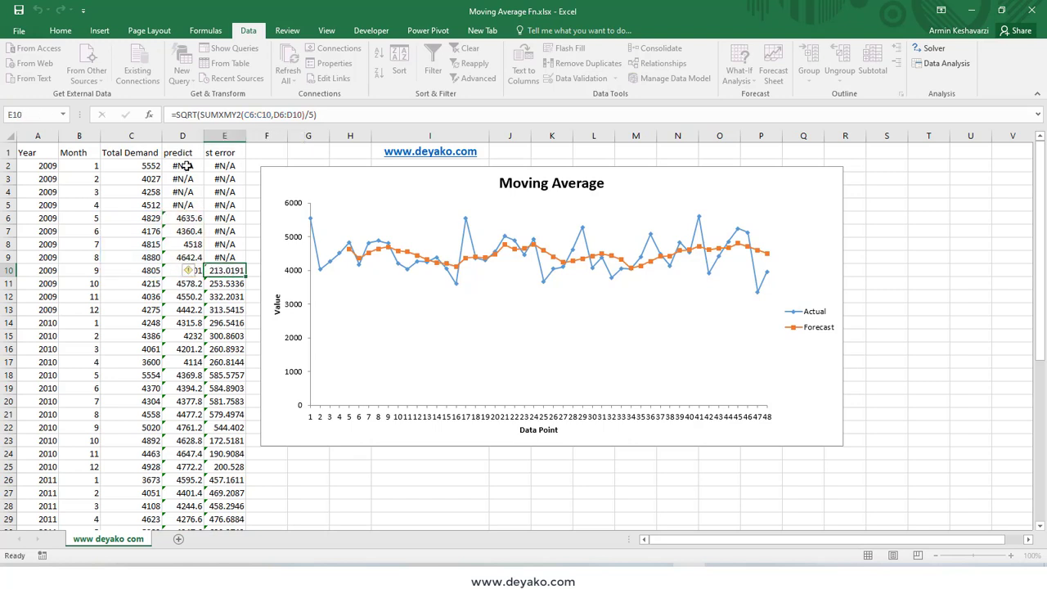
left_click_drag(186, 166, 183, 205)
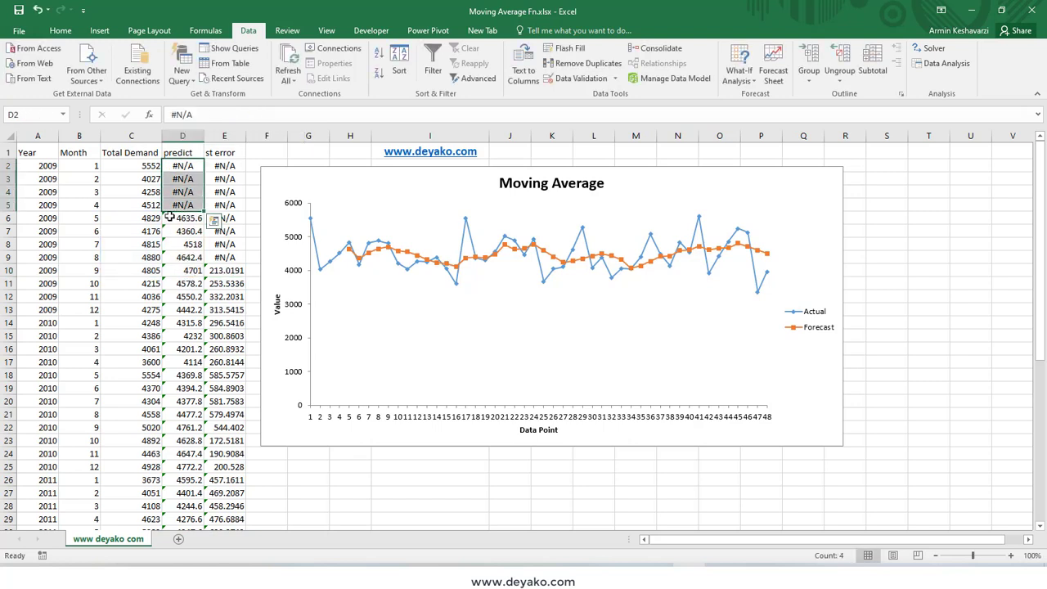
left_click(181, 221)
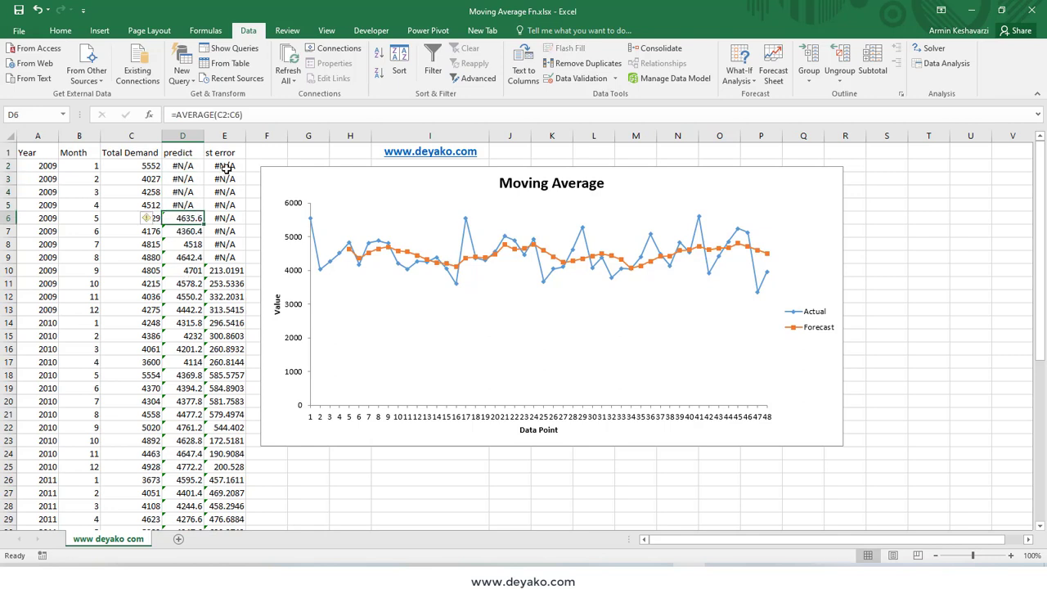
left_click_drag(227, 168, 224, 205)
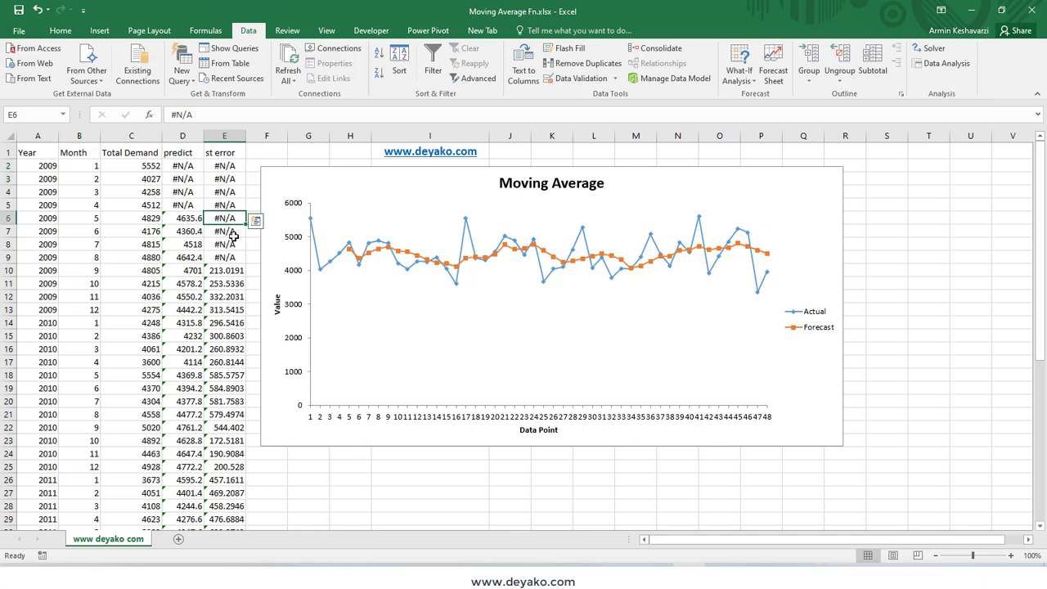
left_click_drag(224, 219, 225, 257)
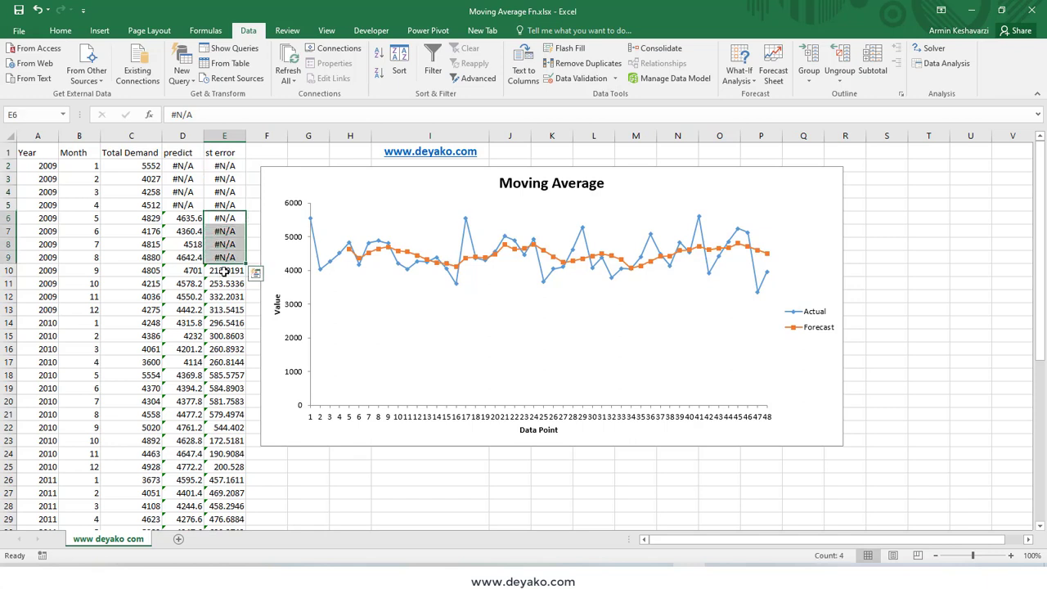
left_click(224, 270)
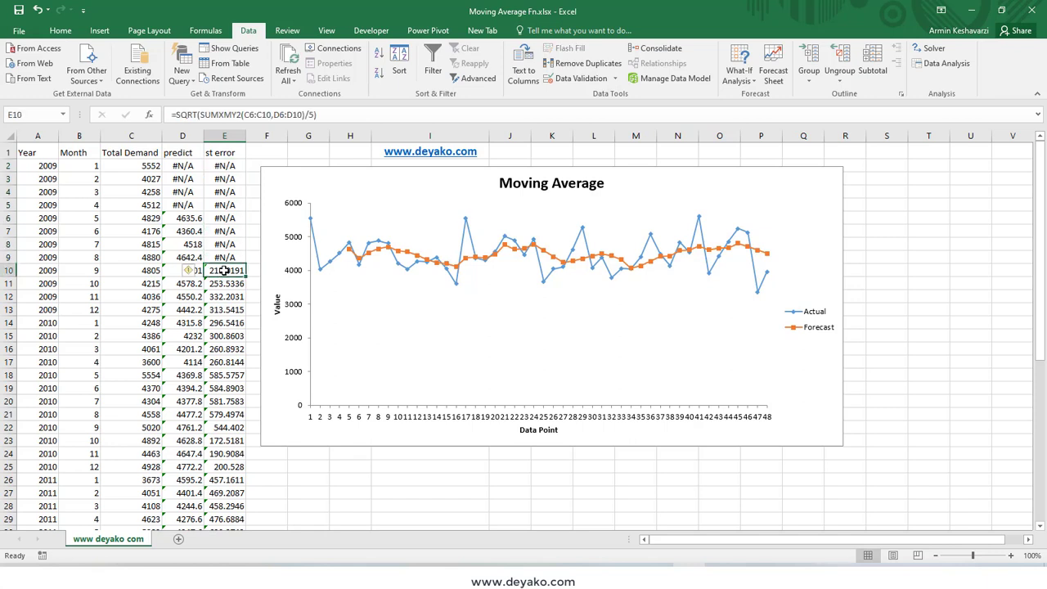
left_click(234, 118)
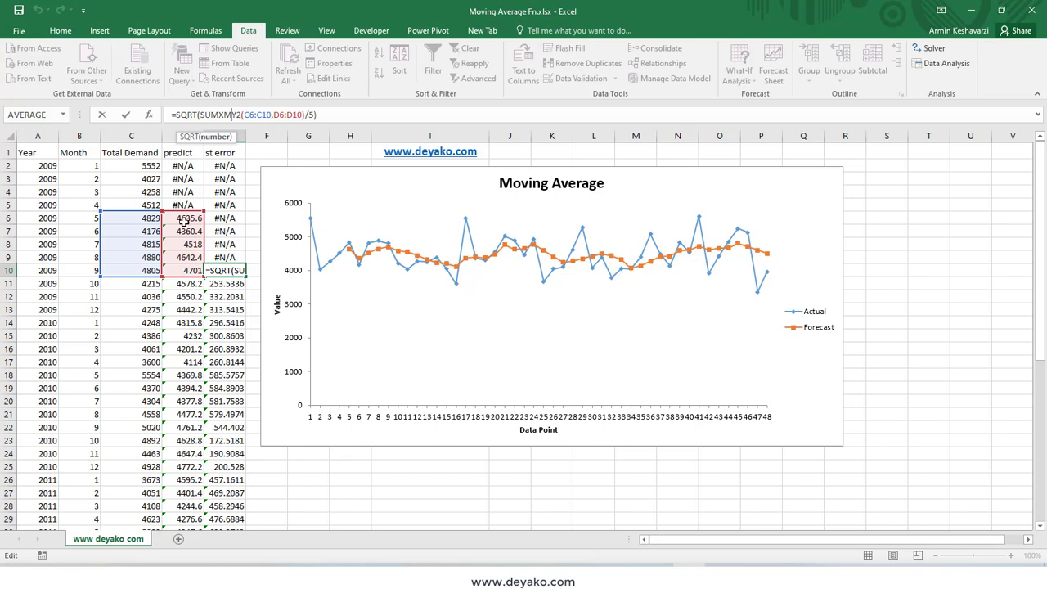
double_click(210, 114)
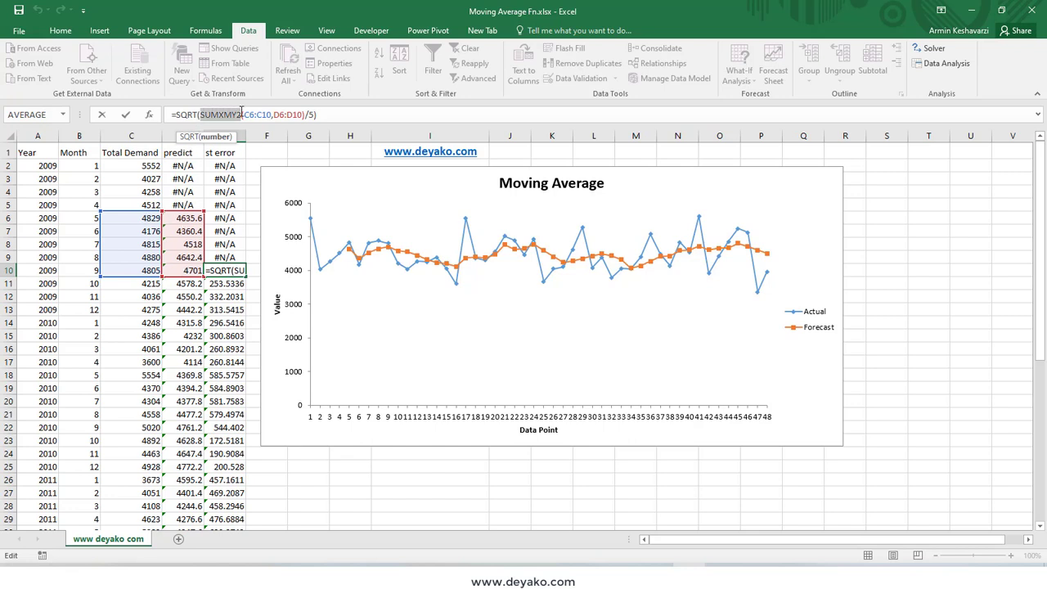
left_click_drag(244, 115, 303, 115)
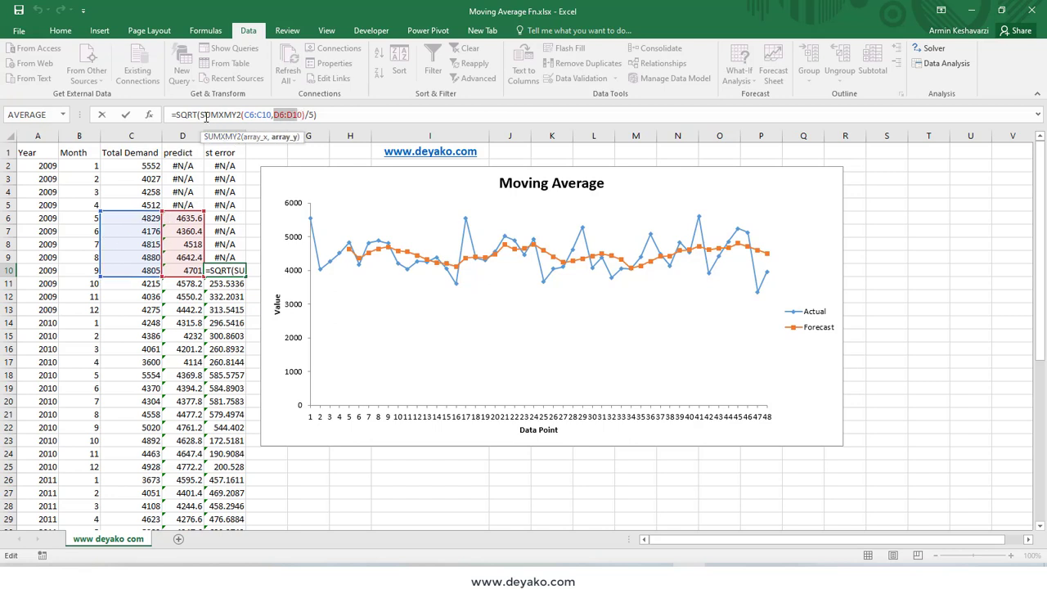
left_click_drag(205, 115, 303, 115)
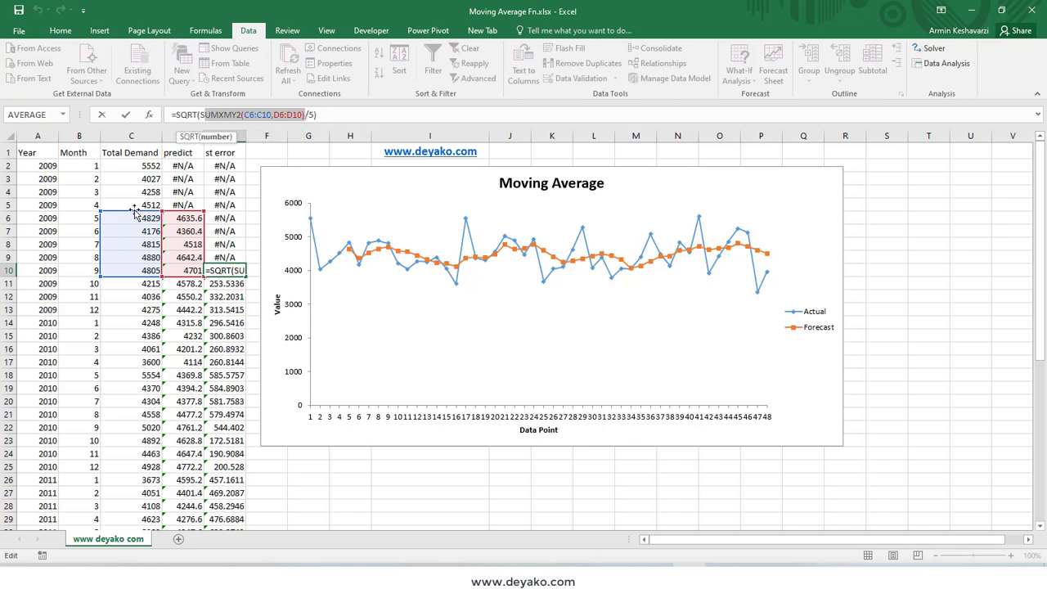
mouse_move(315, 115)
left_mouse_down()
mouse_move(201, 116)
mouse_move(357, 117)
left_mouse_up()
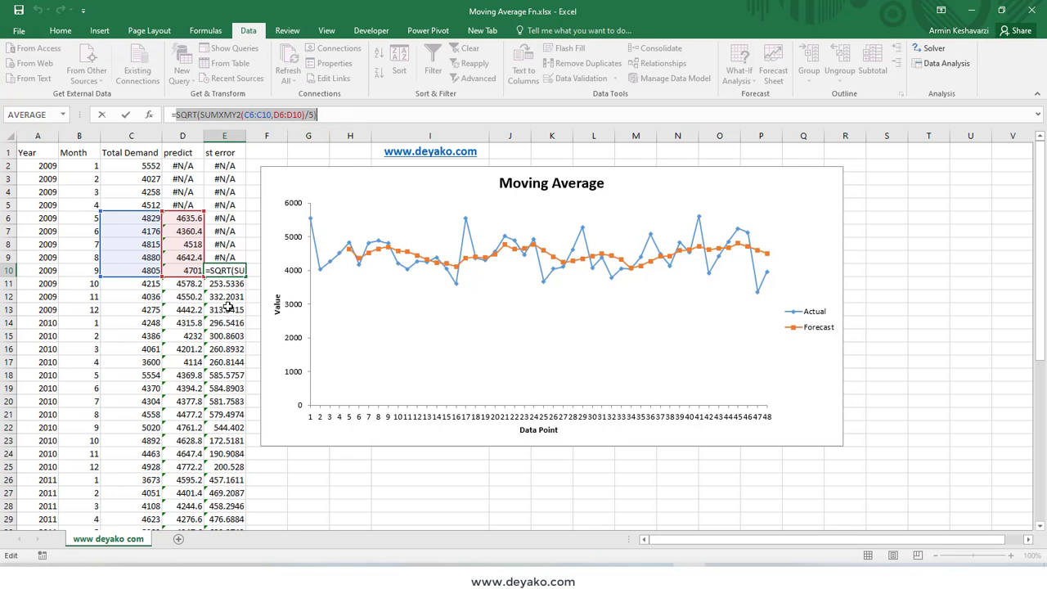
key("Return")
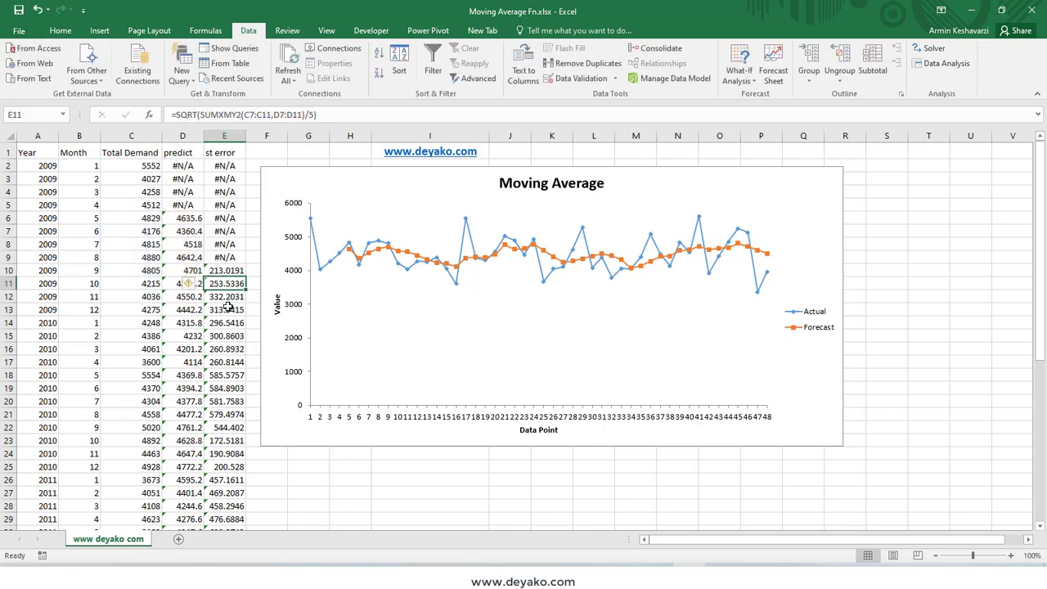
Scroll to the end of the data at row 49 and back, then select the Moving Average chart.
scroll(237, 303, "down", 7)
scroll(251, 300, "down", 3)
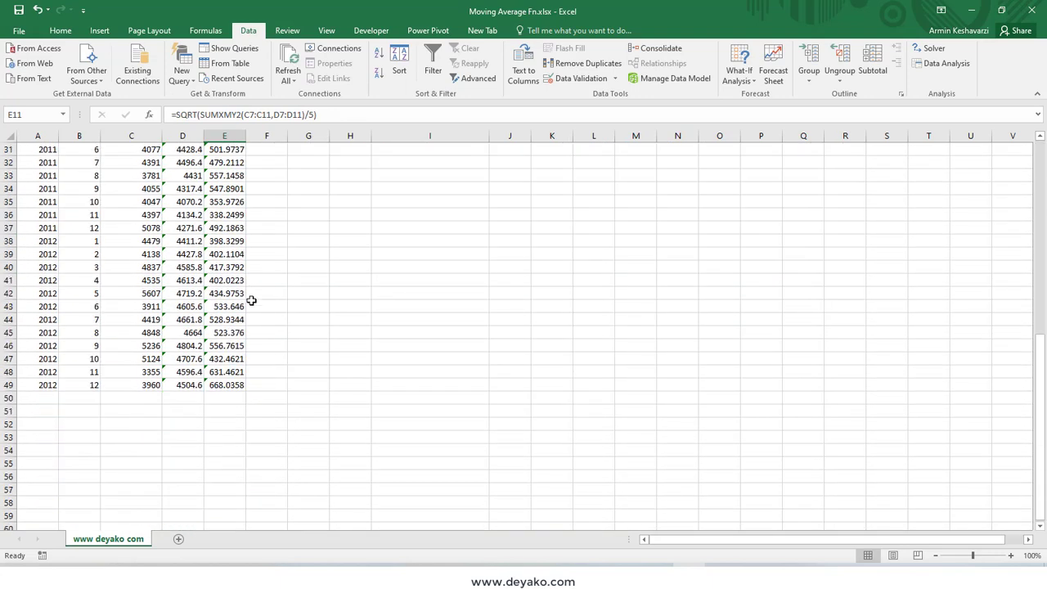
scroll(268, 357, "up", 3)
scroll(269, 359, "up", 6)
scroll(269, 361, "up", 1)
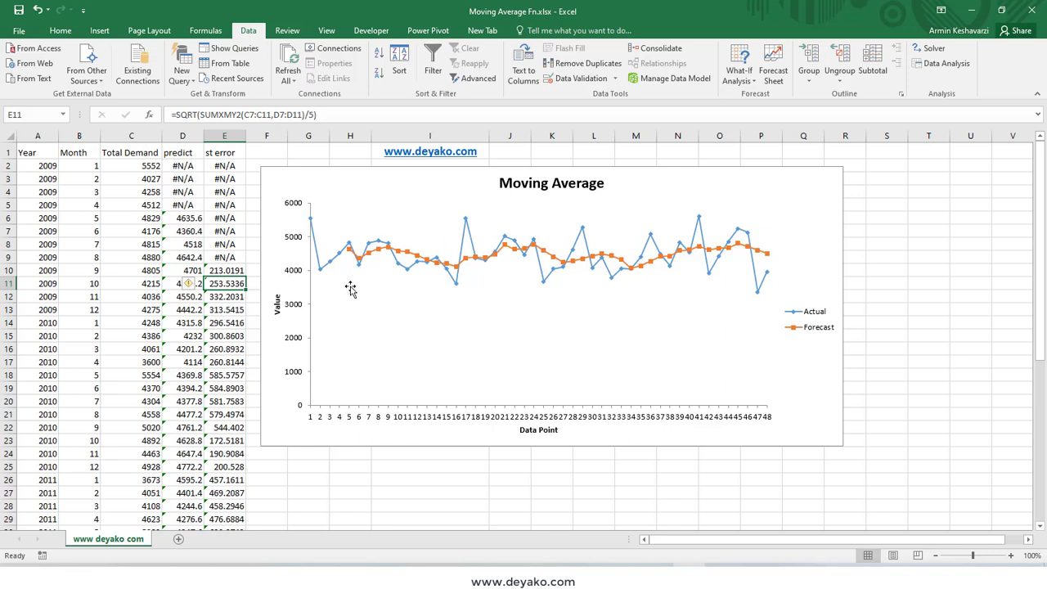
left_click(323, 175)
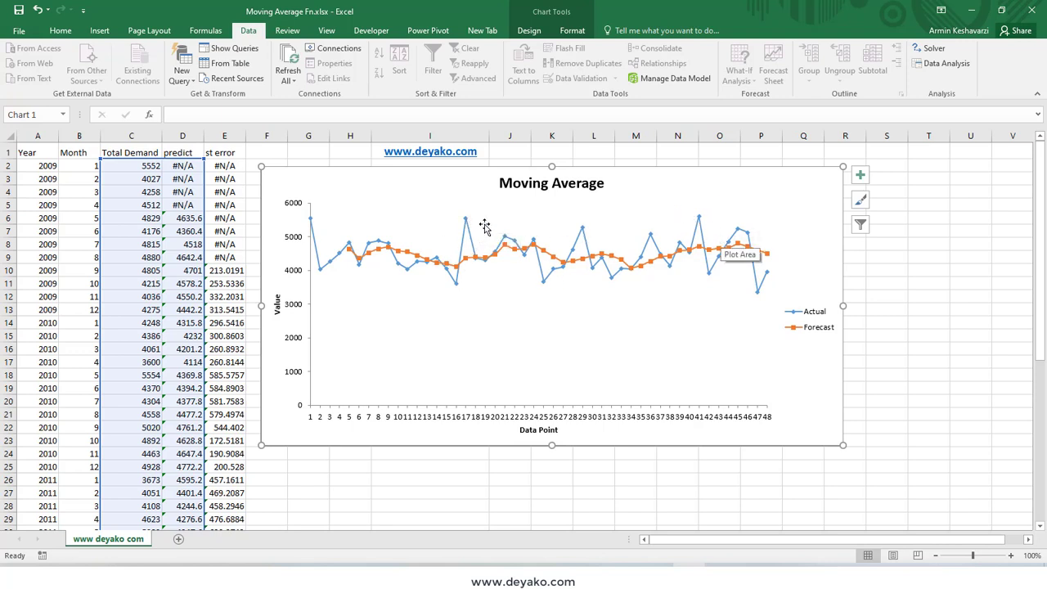
Inspect the Actual series, a single Actual point, the Forecast series and the plot area.
left_click(697, 219)
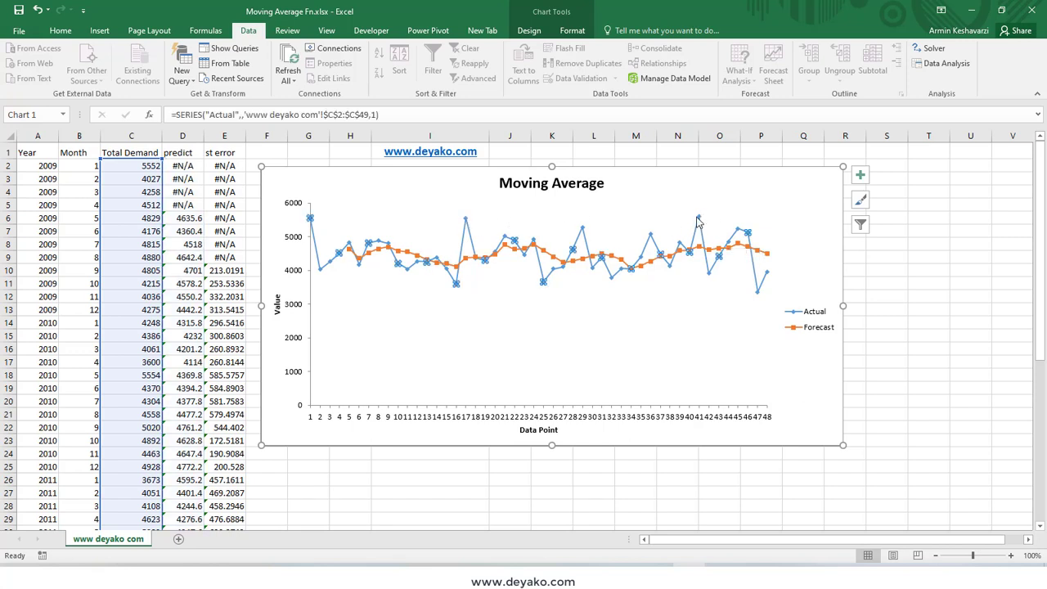
left_click(558, 233)
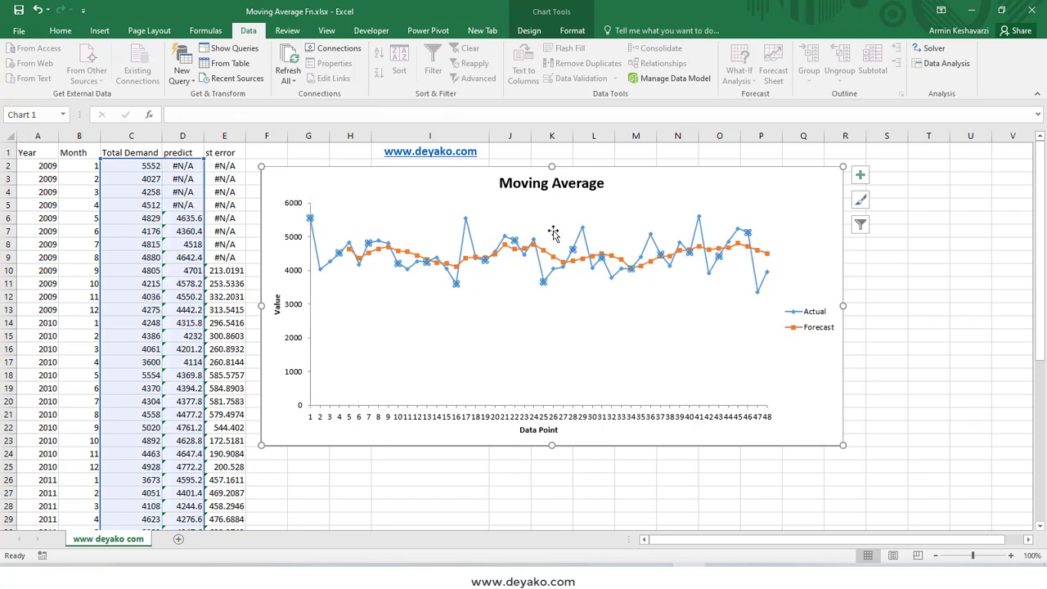
left_click(504, 237)
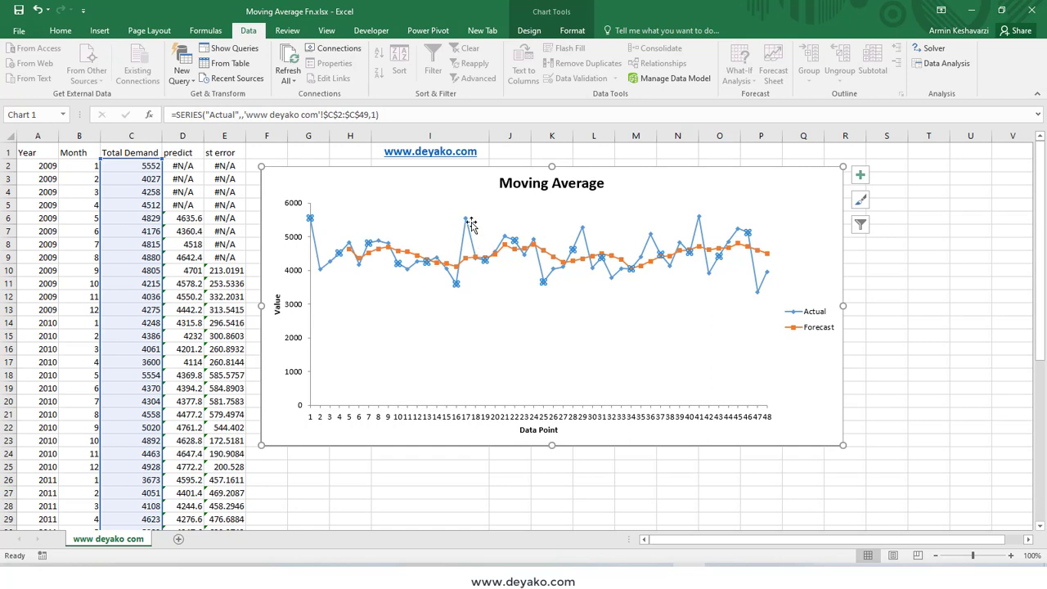
mouse_move(456, 286)
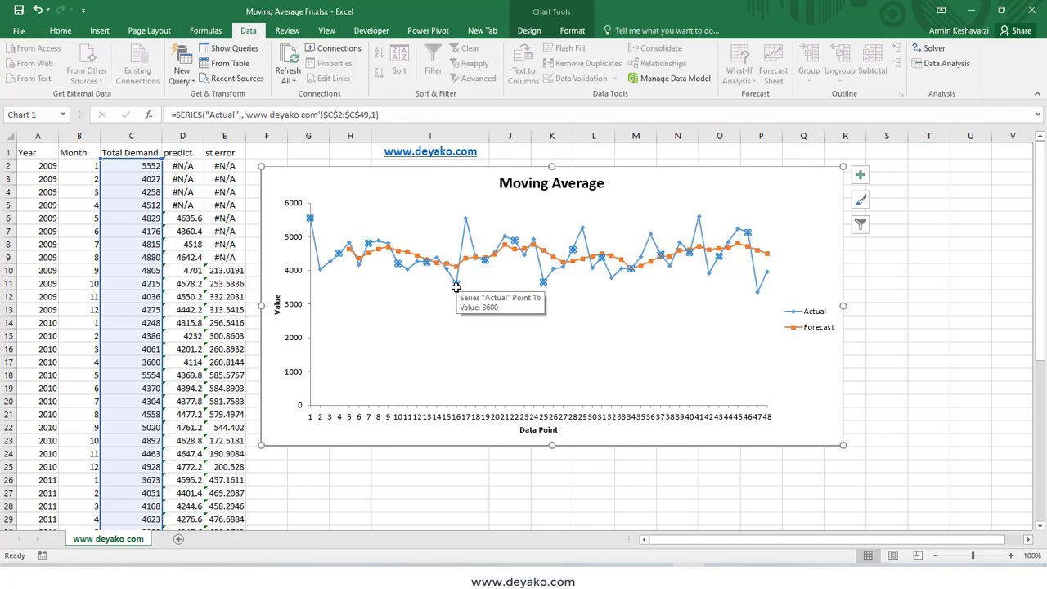
left_click(464, 218)
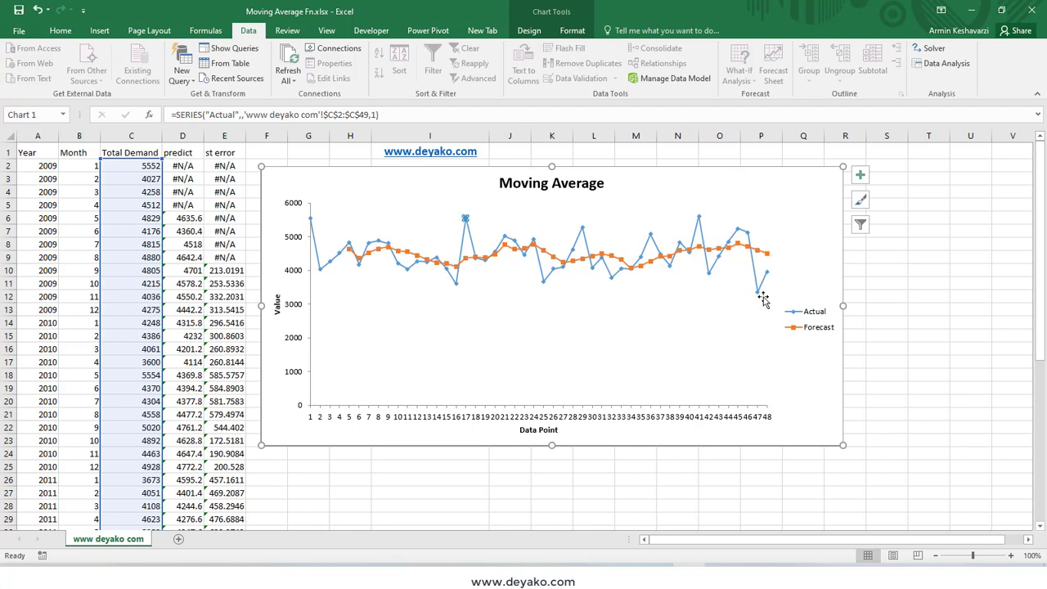
left_click(766, 259)
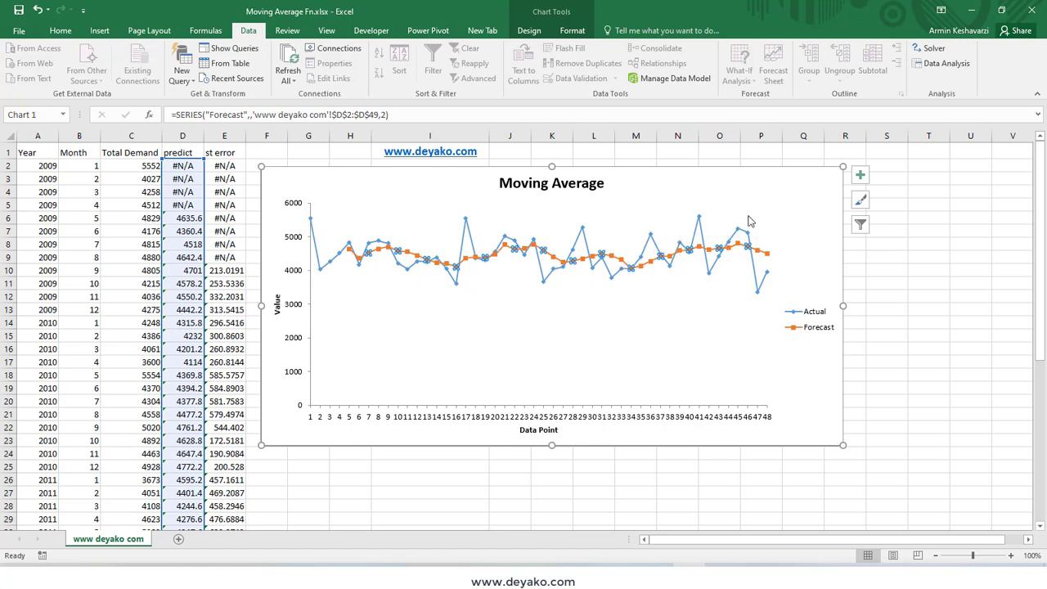
left_click(636, 275)
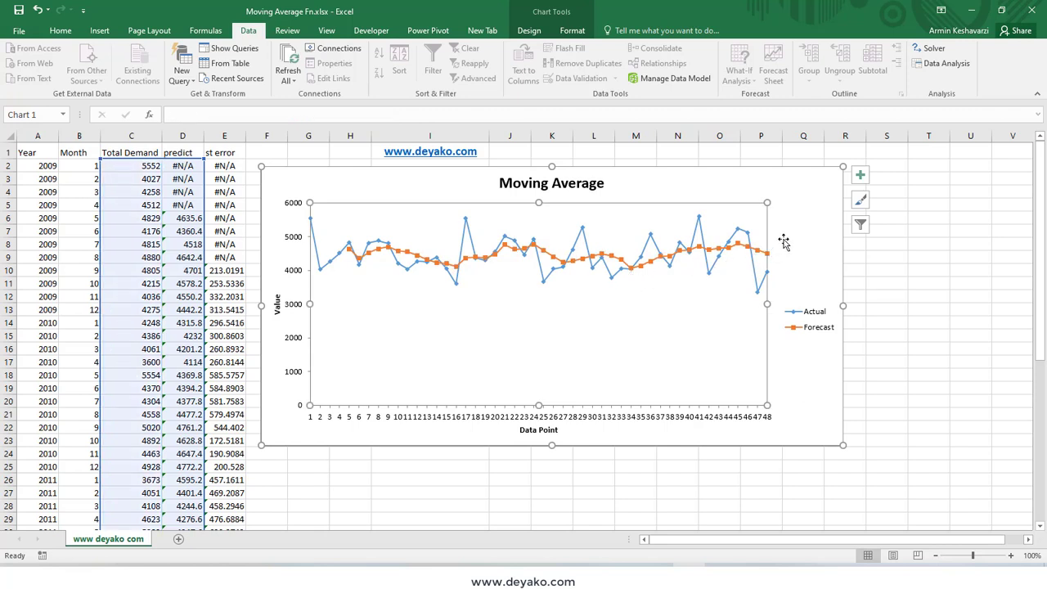
key("Escape")
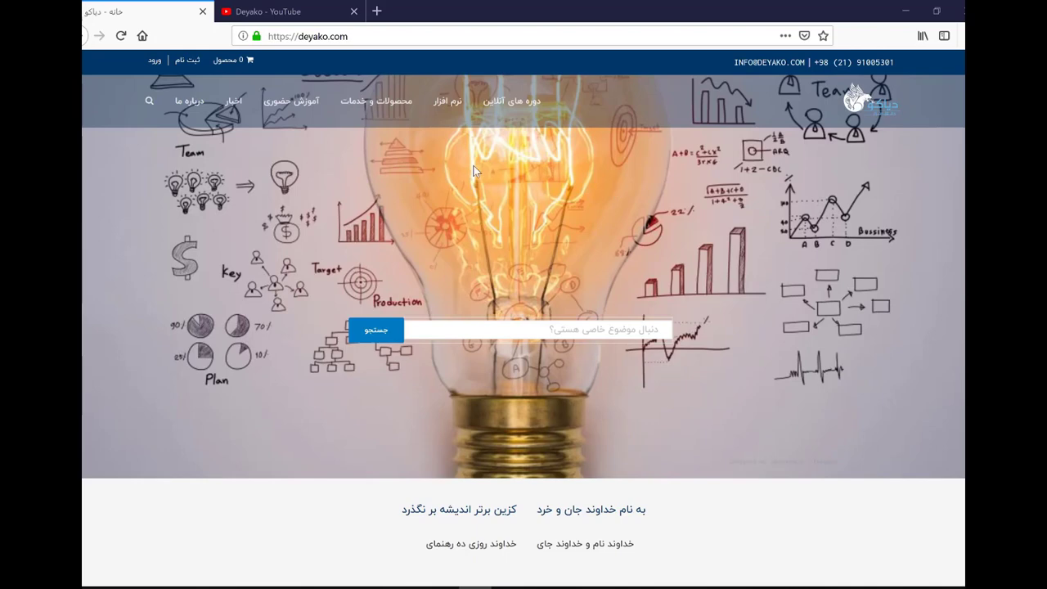
Switch Firefox to the Deyako - YouTube tab to show the channel page.
left_click(296, 13)
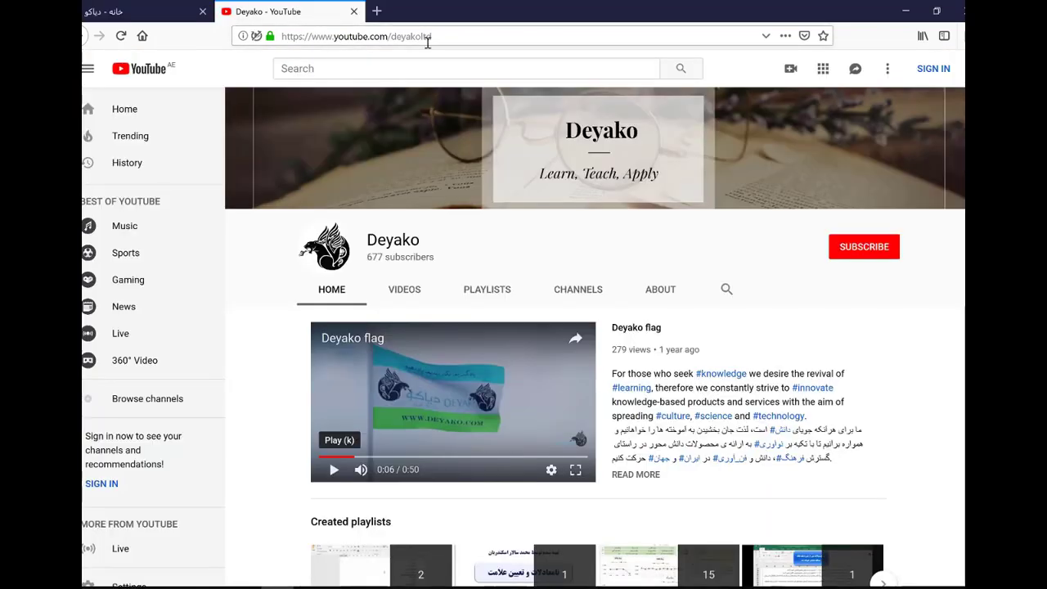